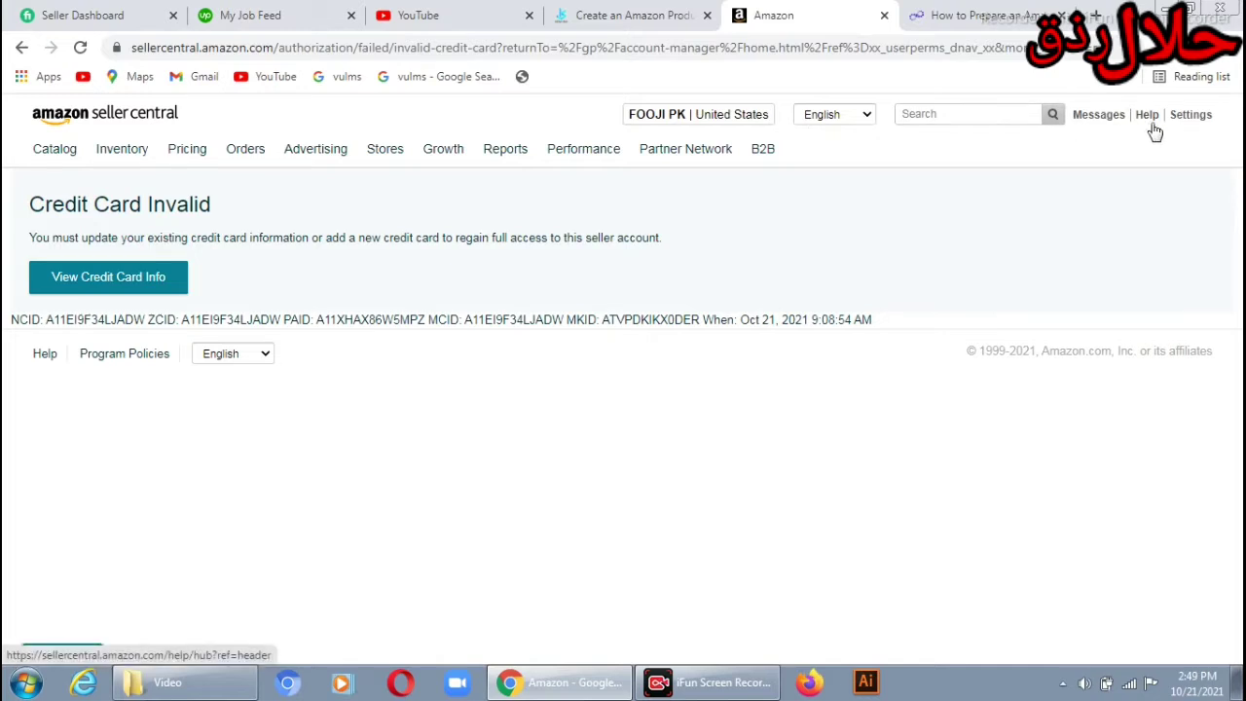
- Look over the open product listing guide and shipment plan article, and view the Catalog options in Seller Central
{"action": "mouse_move", "coordinate": [1186, 129]}
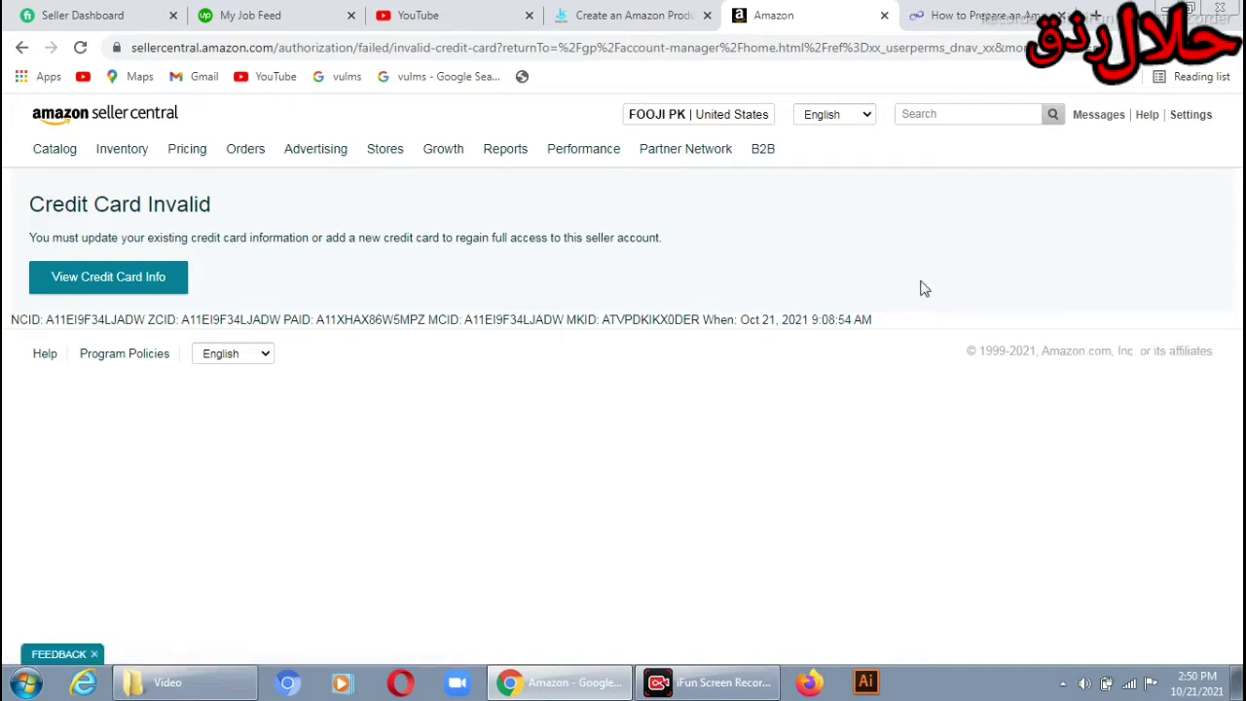
{"action": "left_click", "coordinate": [679, 8]}
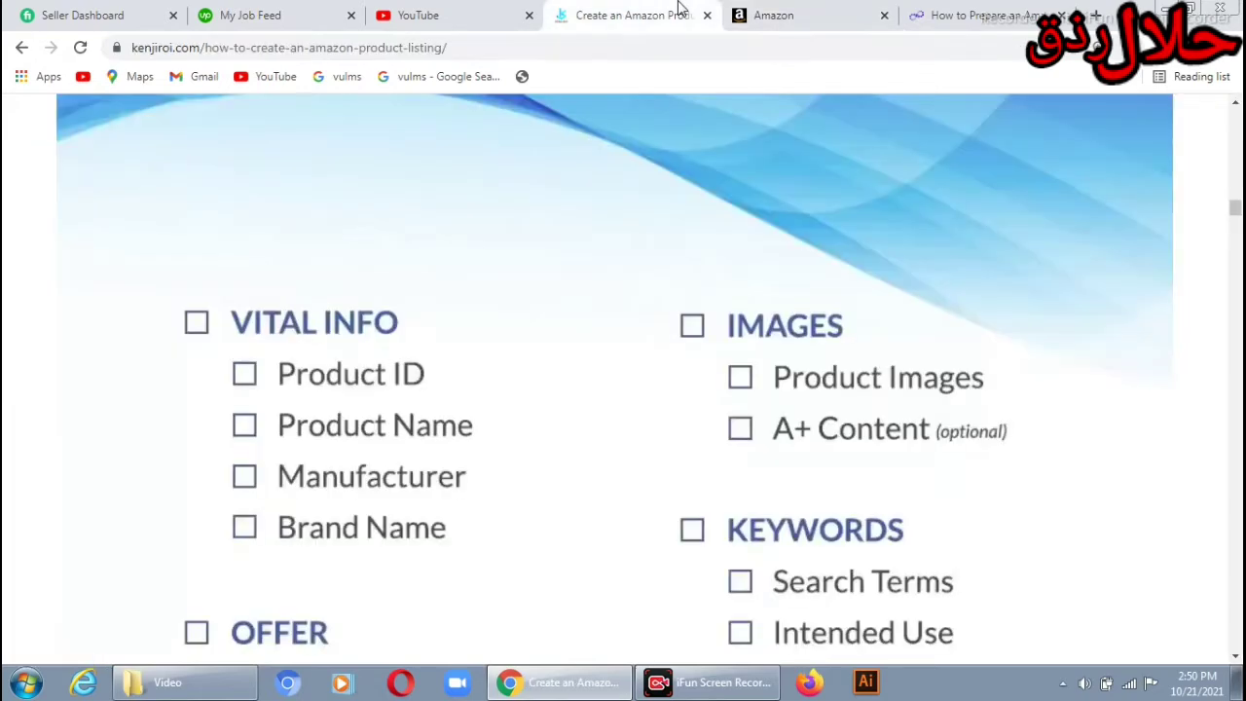
{"action": "left_click", "coordinate": [983, 12]}
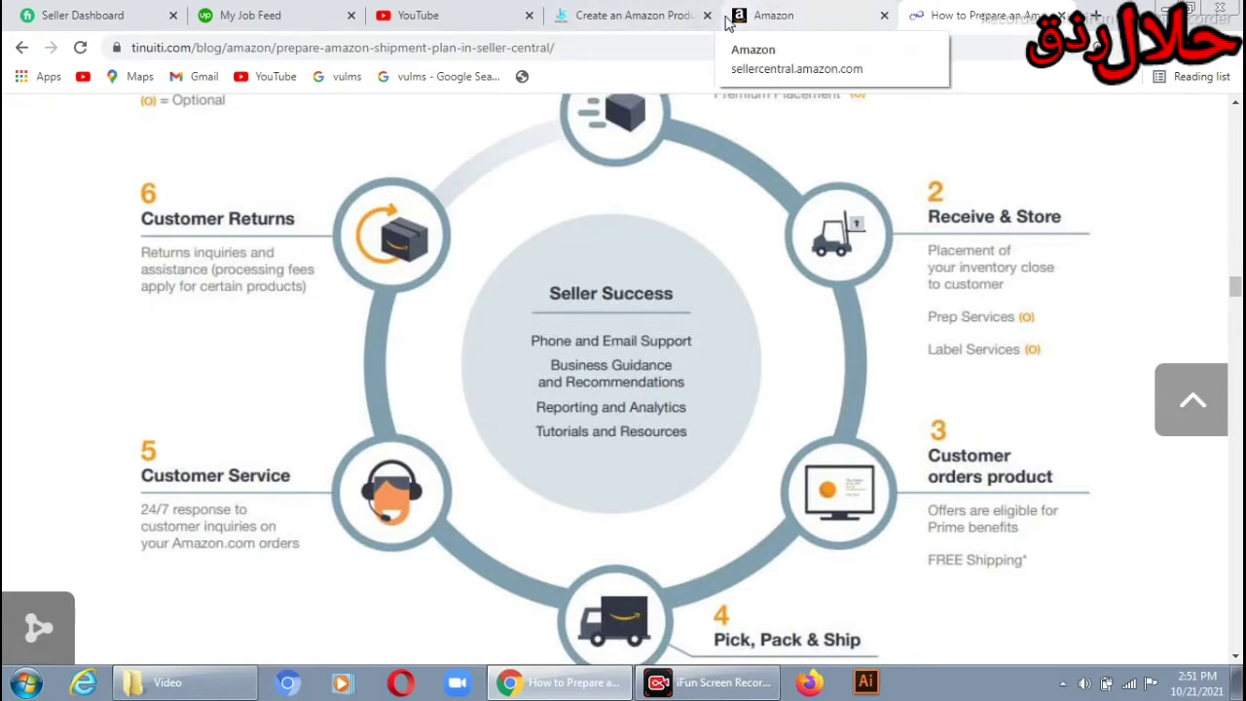
{"action": "left_click", "coordinate": [801, 12]}
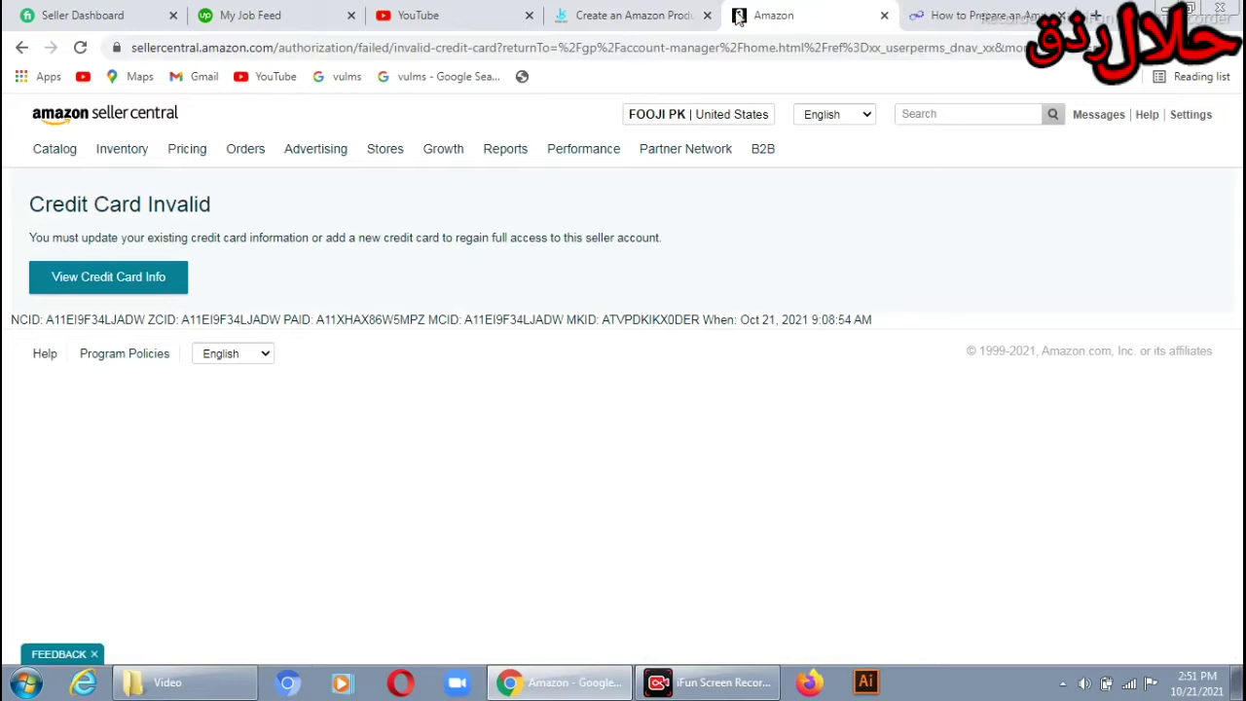
{"action": "mouse_move", "coordinate": [44, 154]}
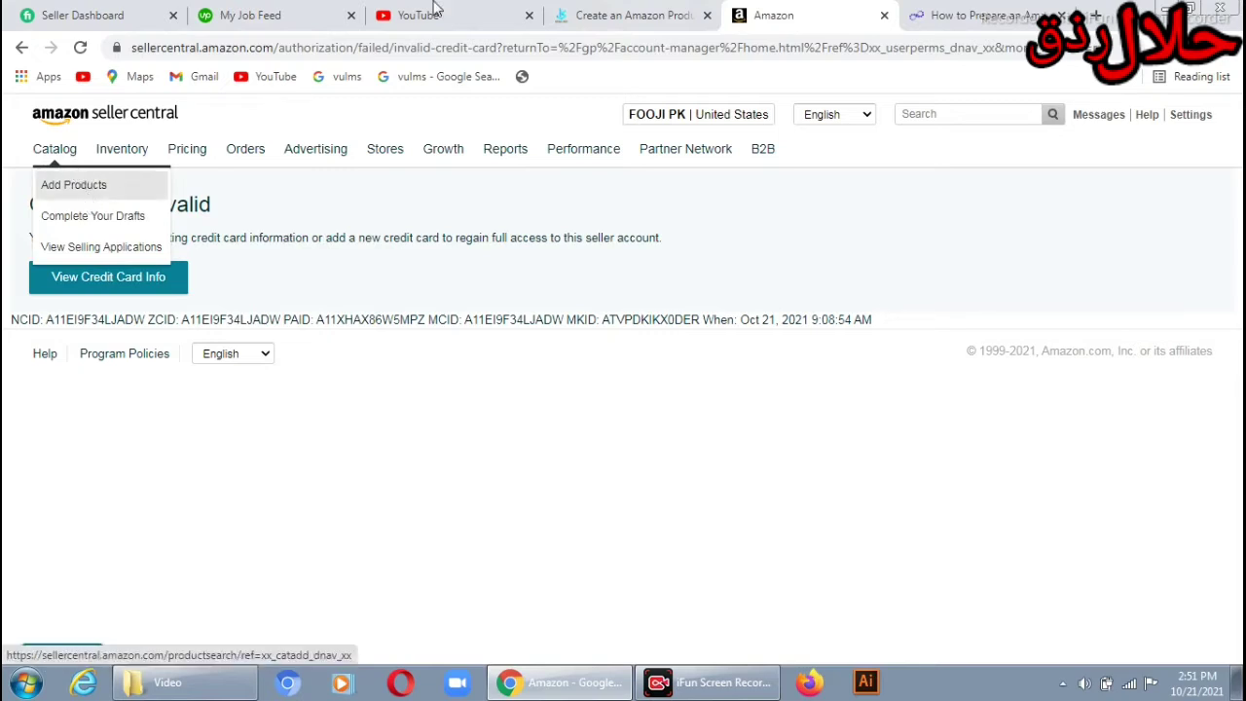
- Review the product listing guide's checklist, covering vital info, offer, images and keywords
{"action": "left_click", "coordinate": [574, 10]}
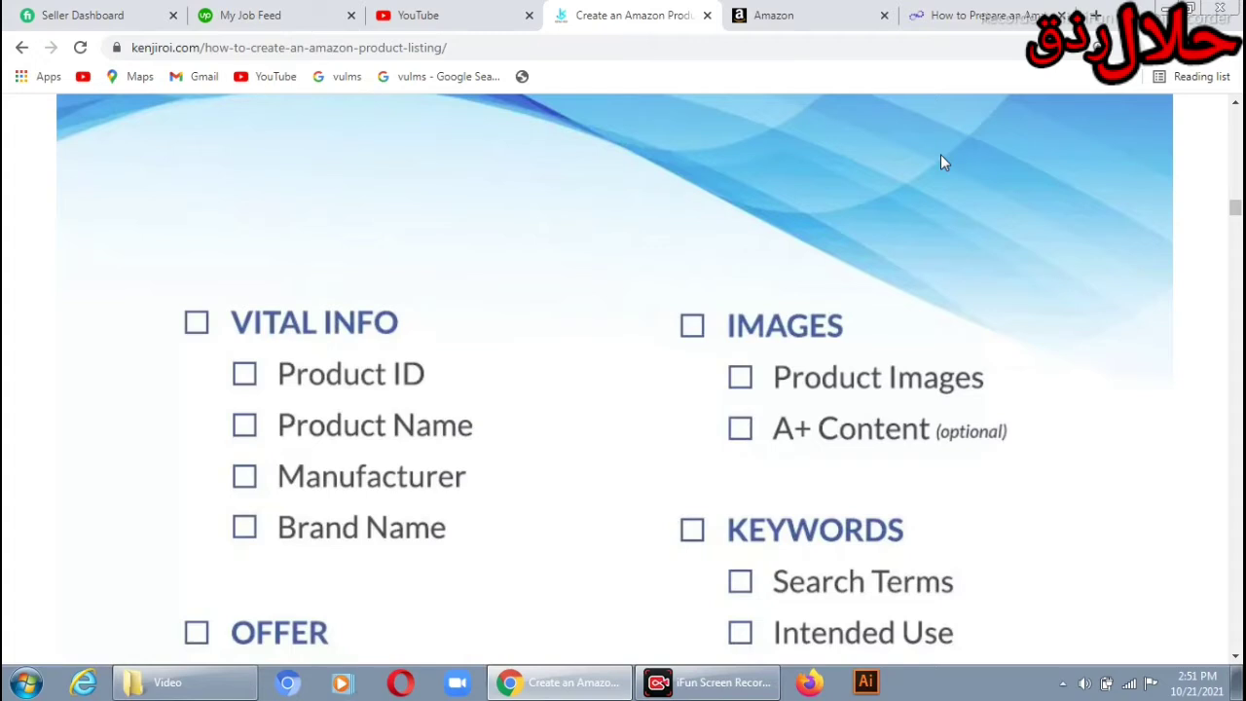
{"action": "scroll", "coordinate": [940, 155], "scroll_direction": "down", "scroll_amount": 1}
{"action": "scroll", "coordinate": [940, 156], "scroll_direction": "down", "scroll_amount": 2}
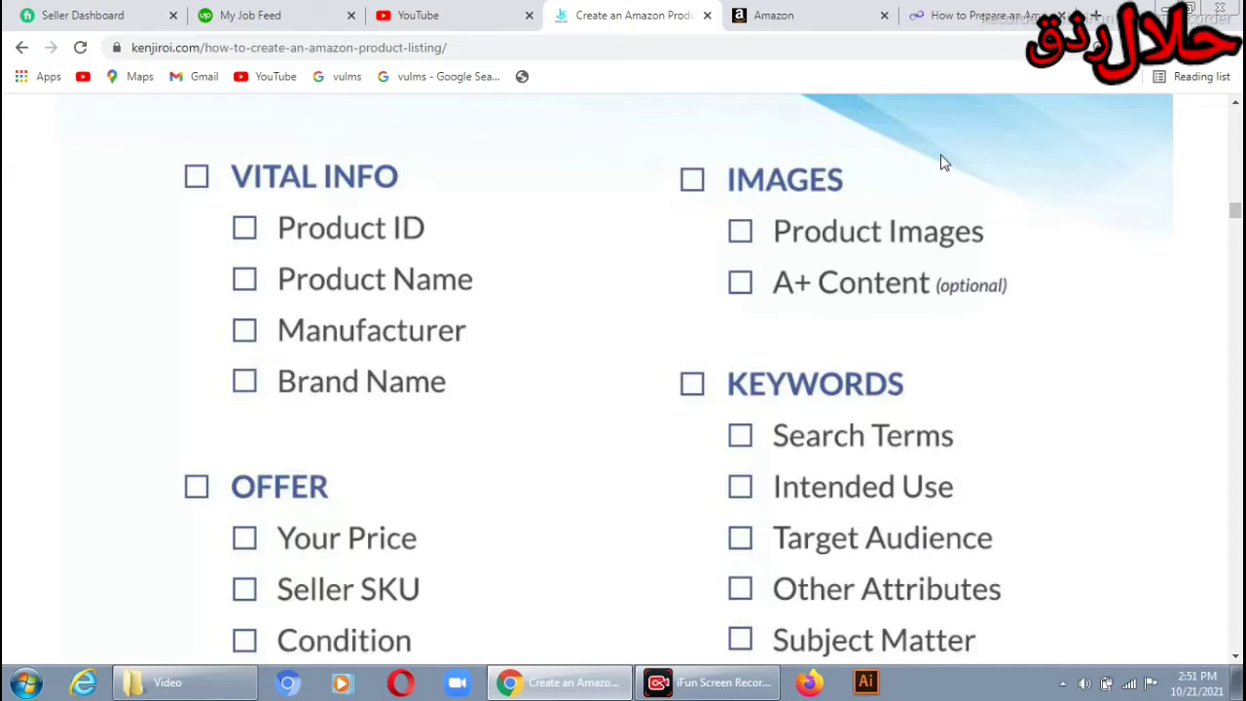
{"action": "scroll", "coordinate": [942, 163], "scroll_direction": "down", "scroll_amount": 3}
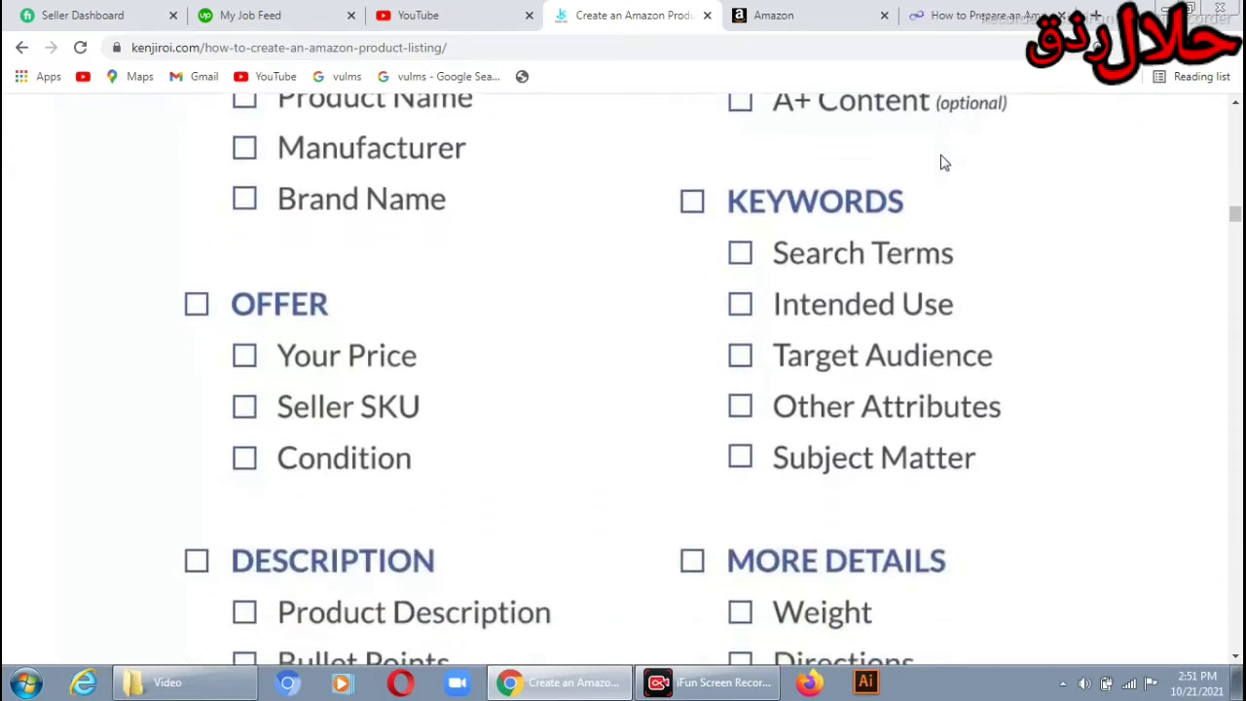
{"action": "scroll", "coordinate": [942, 163], "scroll_direction": "down", "scroll_amount": 2}
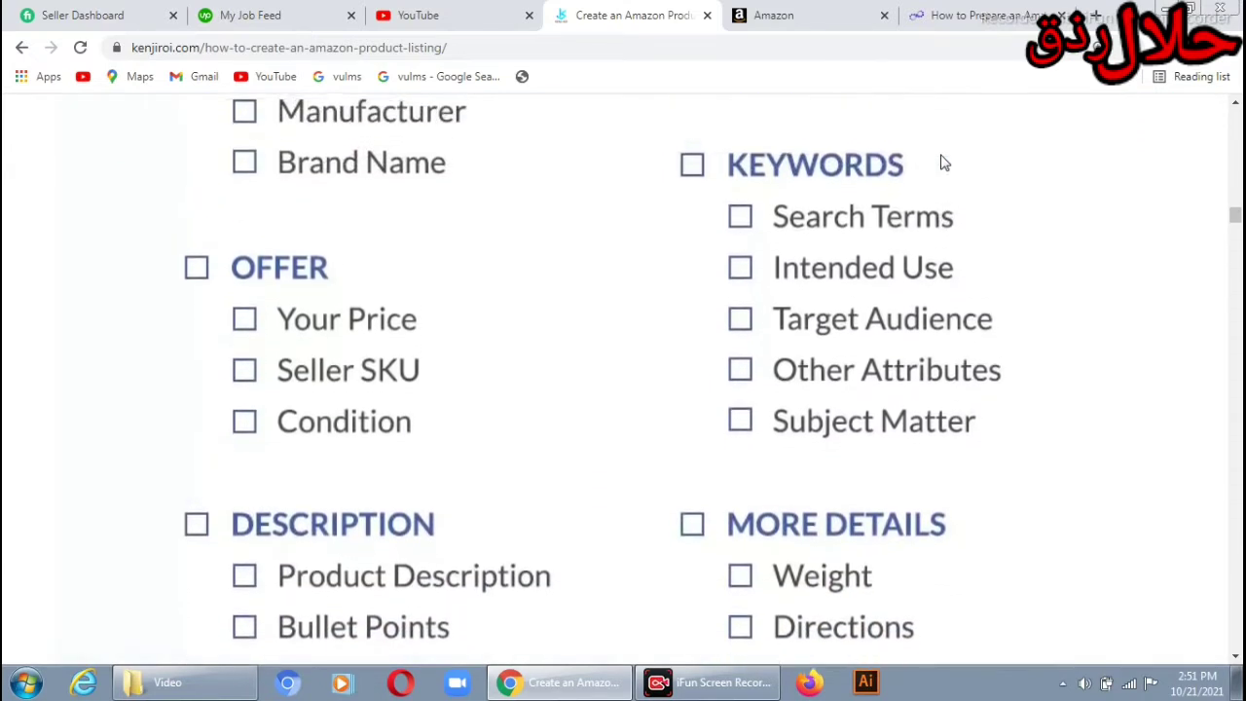
{"action": "scroll", "coordinate": [942, 163], "scroll_direction": "up", "scroll_amount": 3}
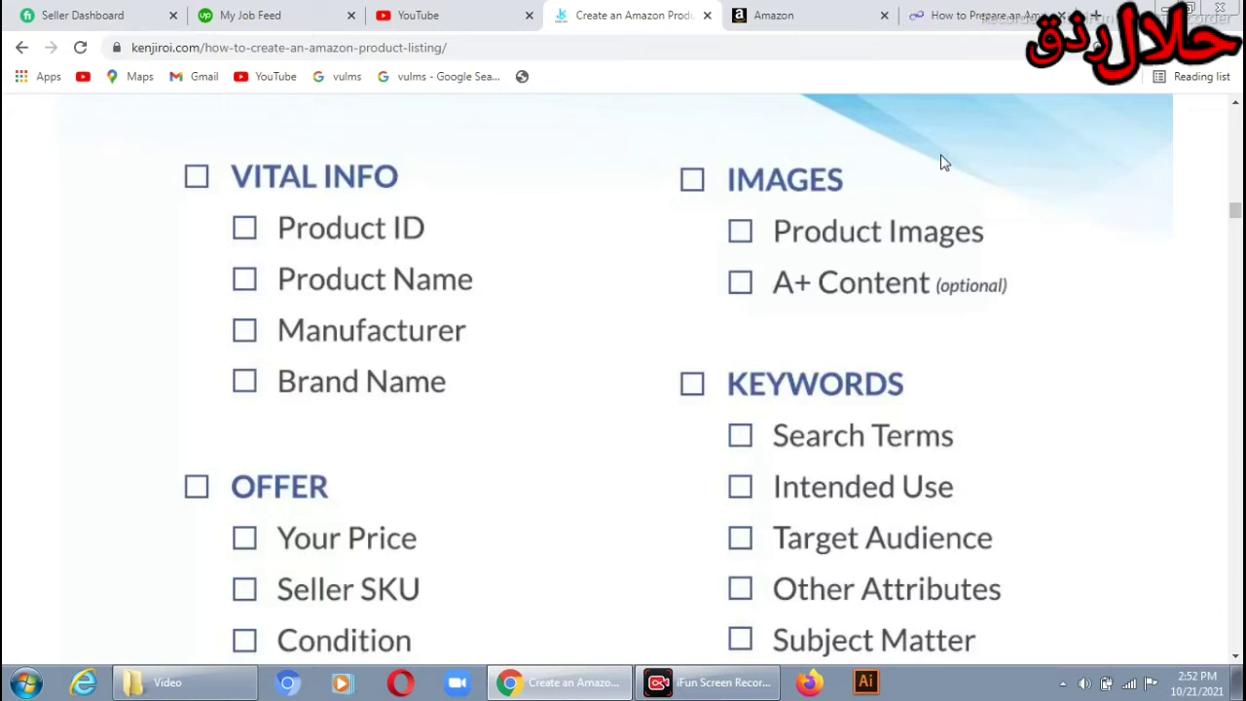
{"action": "left_click", "coordinate": [992, 15]}
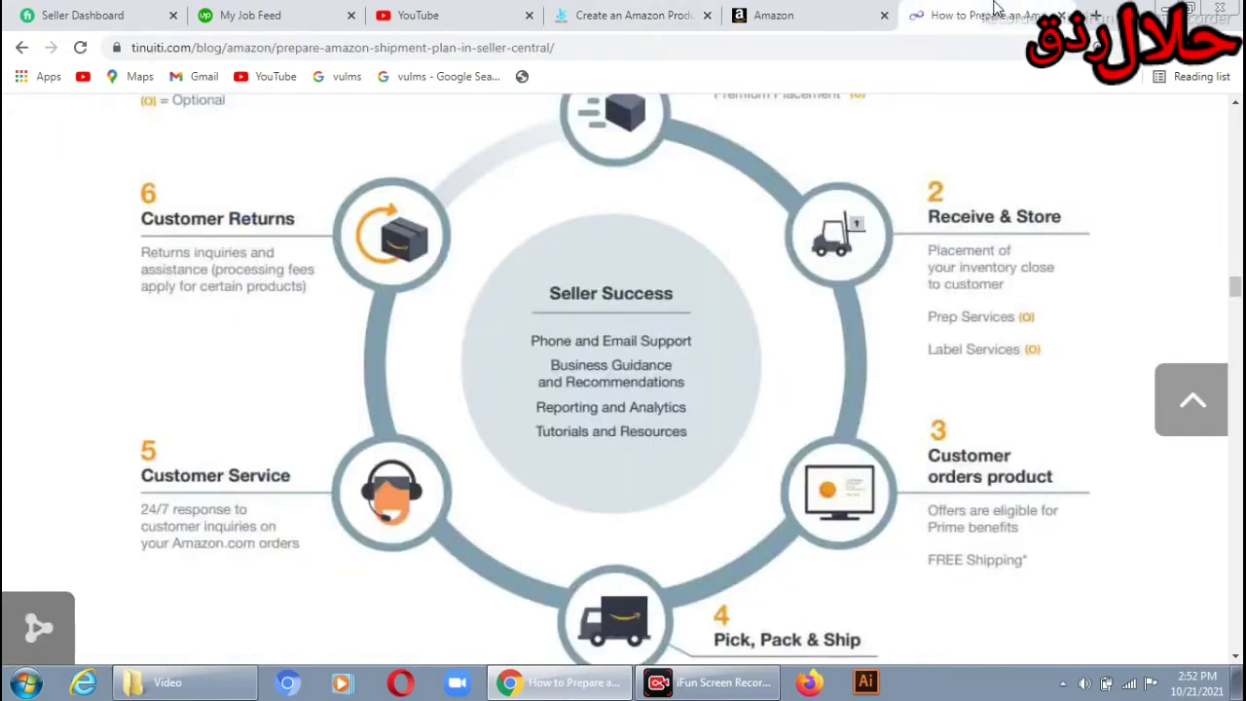
{"action": "left_click", "coordinate": [652, 10]}
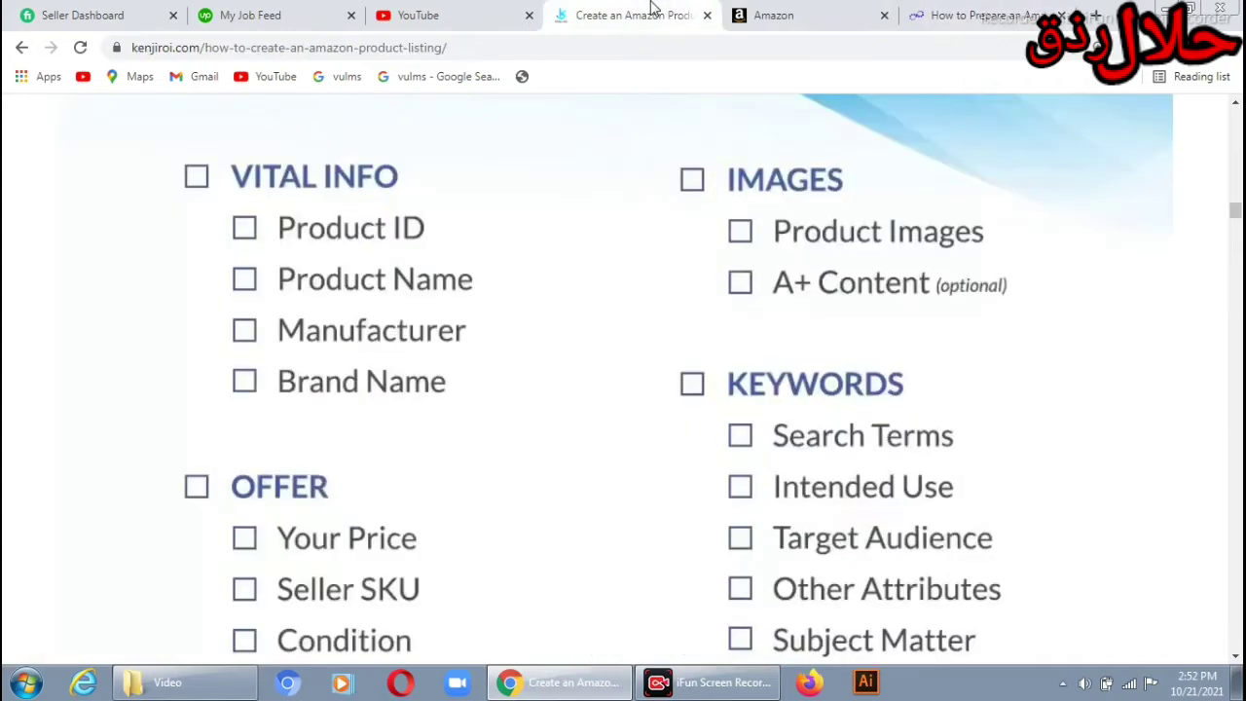
- Find the guide's Getting Started section and examine where Add a Product sits in the Seller Central Inventory options
{"action": "key", "text": "Down"}
{"action": "key", "text": "Down"}
{"action": "key", "text": "Down"}
{"action": "key", "text": "Down"}
{"action": "key", "text": "Down"}
{"action": "key", "text": "Down"}
{"action": "key", "text": "Down"}
{"action": "key", "text": "Down"}
{"action": "key", "text": "Down"}
{"action": "key", "text": "Down"}
{"action": "key", "text": "Down"}
{"action": "key", "text": "Down"}
{"action": "key", "text": "Down"}
{"action": "key", "text": "Down"}
{"action": "key", "text": "Down"}
{"action": "key", "text": "Down"}
{"action": "key", "text": "Down"}
{"action": "key", "text": "Down"}
{"action": "key", "text": "Down"}
{"action": "key", "text": "Down"}
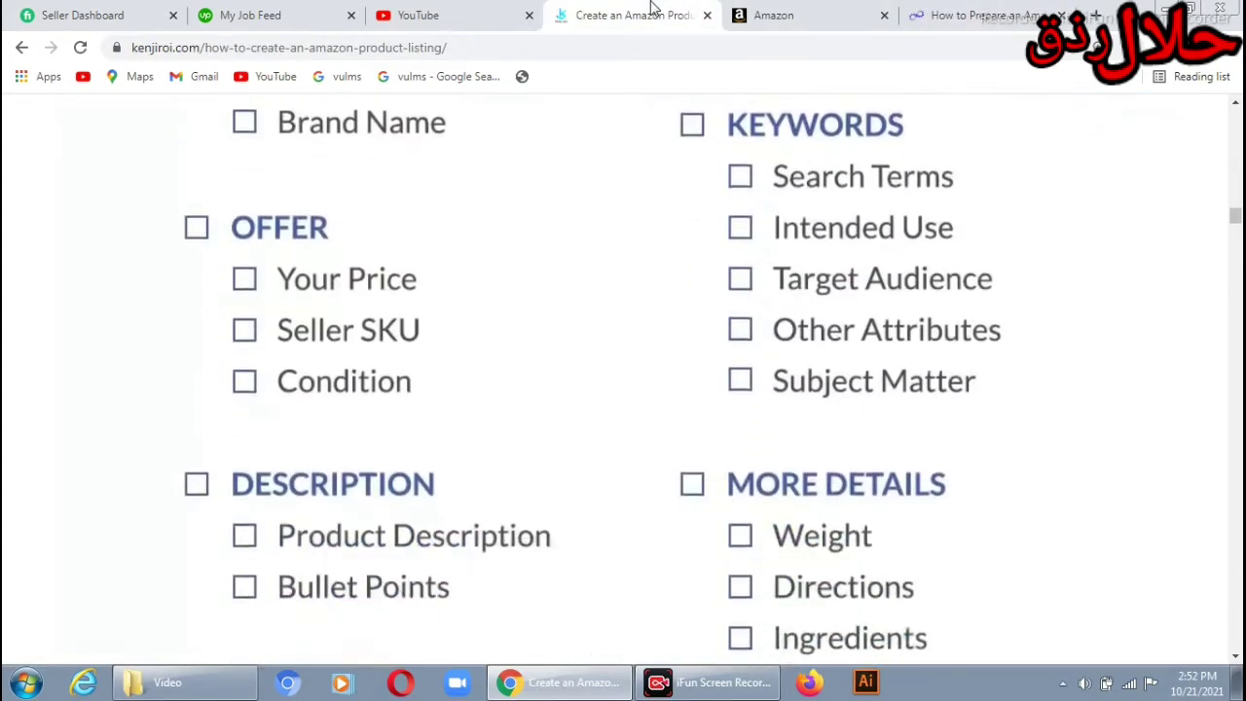
{"action": "key", "text": "Down"}
{"action": "key", "text": "Down"}
{"action": "key", "text": "Down"}
{"action": "key", "text": "Down"}
{"action": "key", "text": "Down"}
{"action": "key", "text": "Down"}
{"action": "key", "text": "Down"}
{"action": "key", "text": "Down"}
{"action": "key", "text": "Down"}
{"action": "key", "text": "Down"}
{"action": "key", "text": "Down"}
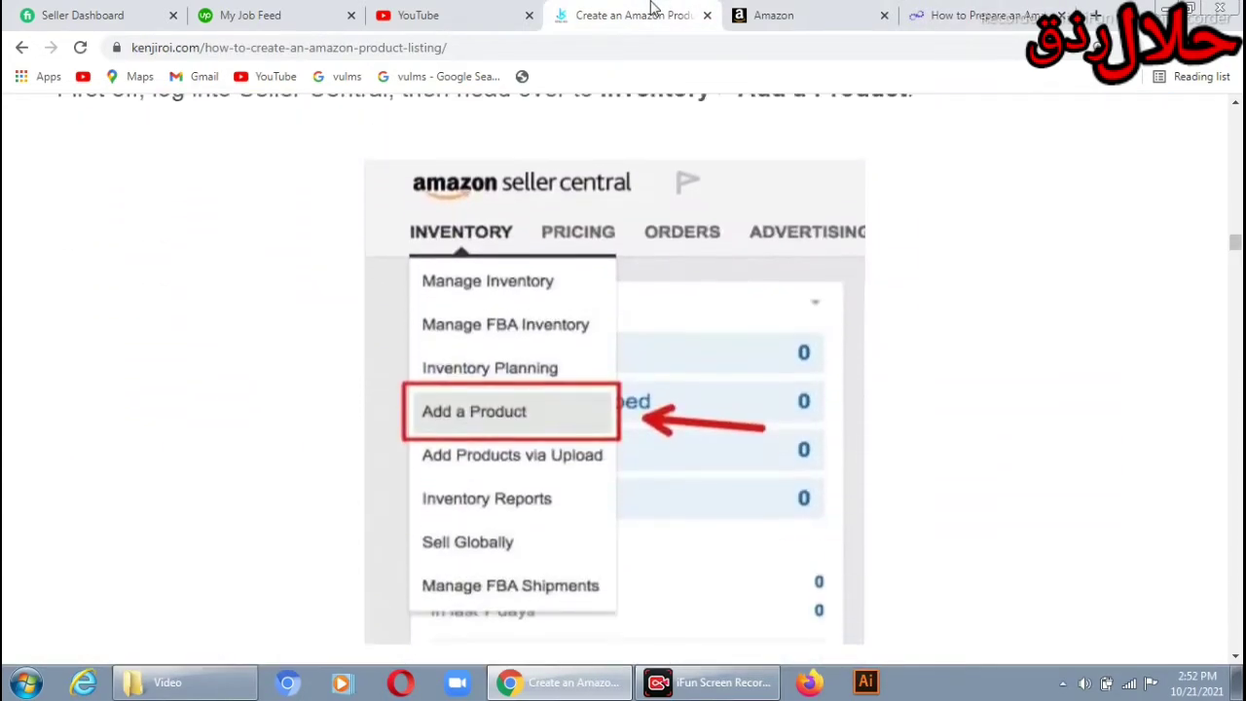
{"action": "key", "text": "Up"}
{"action": "key", "text": "Up"}
{"action": "key", "text": "Up"}
{"action": "key", "text": "Up"}
{"action": "key", "text": "Up"}
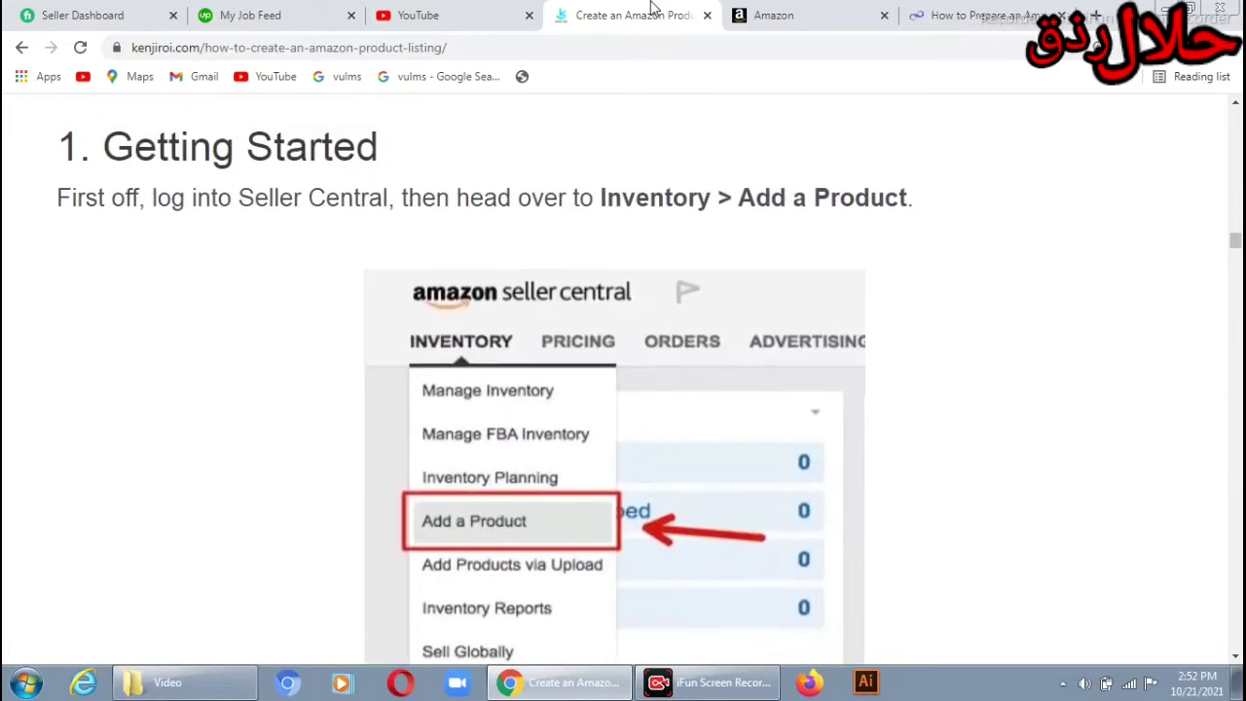
{"action": "key", "text": "Down"}
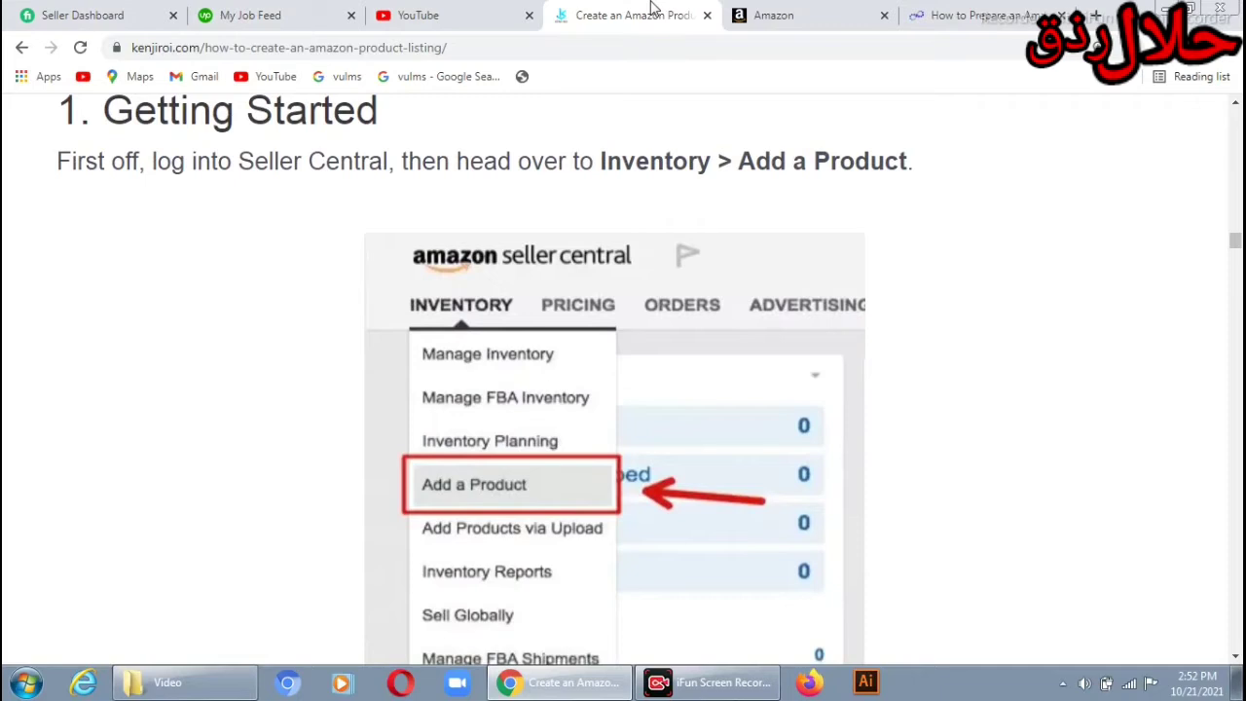
{"action": "key", "text": "Down"}
{"action": "key", "text": "Down"}
{"action": "key", "text": "Down"}
{"action": "key", "text": "Down"}
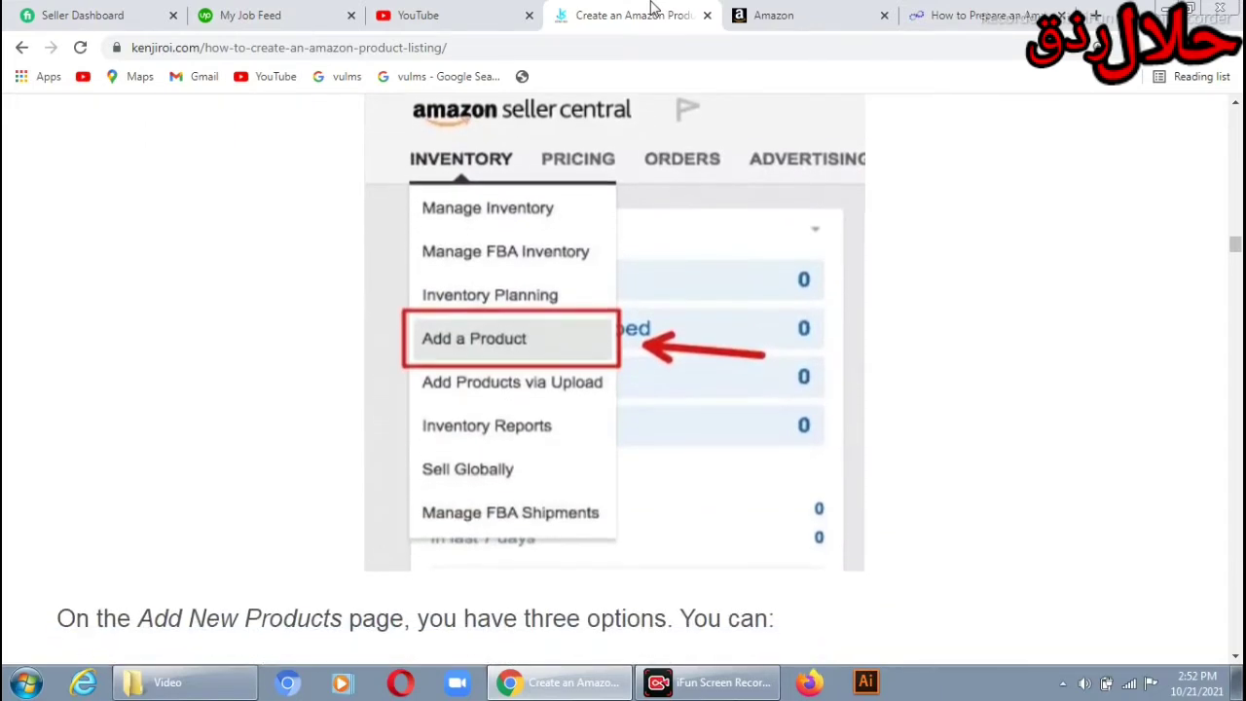
- Read the options for adding new products, including the one for a product not sold on Amazon
{"action": "key", "text": "Down"}
{"action": "key", "text": "Down"}
{"action": "key", "text": "Down"}
{"action": "key", "text": "Down"}
{"action": "key", "text": "Down"}
{"action": "key", "text": "Down"}
{"action": "key", "text": "Down"}
{"action": "key", "text": "Down"}
{"action": "key", "text": "Down"}
{"action": "key", "text": "Down"}
{"action": "key", "text": "Down"}
{"action": "key", "text": "Down"}
{"action": "key", "text": "Down"}
{"action": "key", "text": "Down"}
{"action": "key", "text": "Down"}
{"action": "key", "text": "Down"}
{"action": "key", "text": "Down"}
{"action": "key", "text": "Down"}
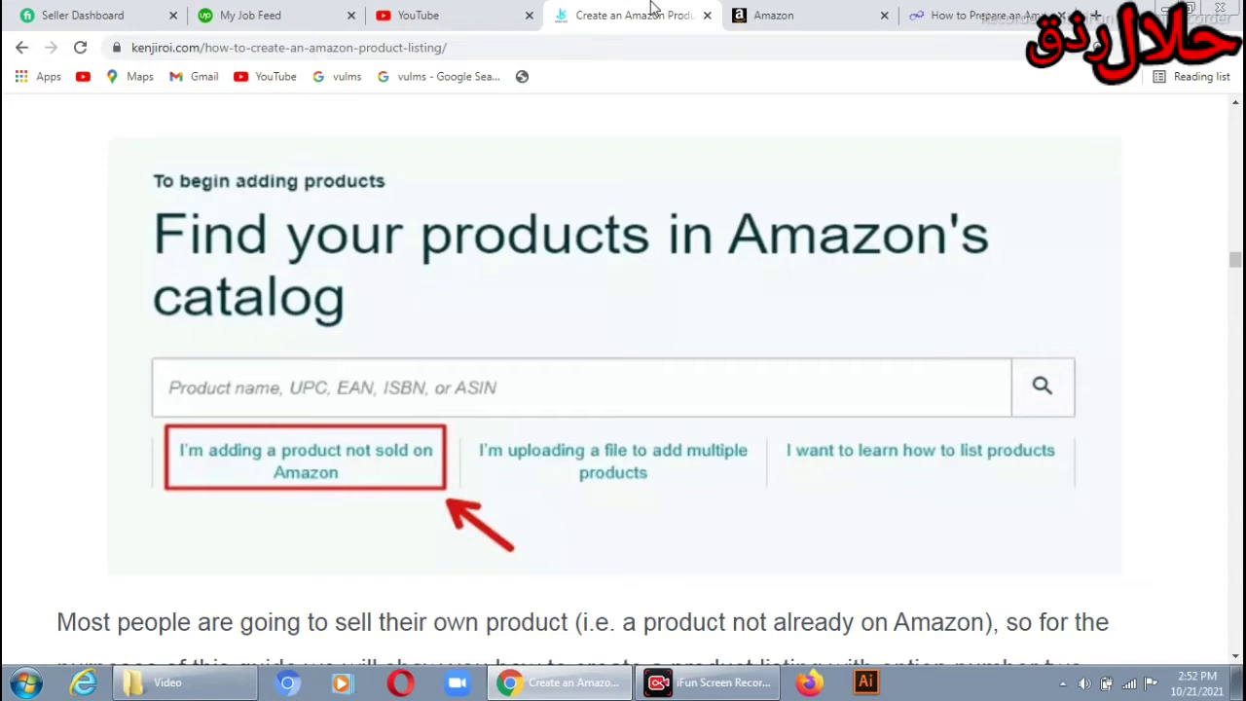
{"action": "key", "text": "Down"}
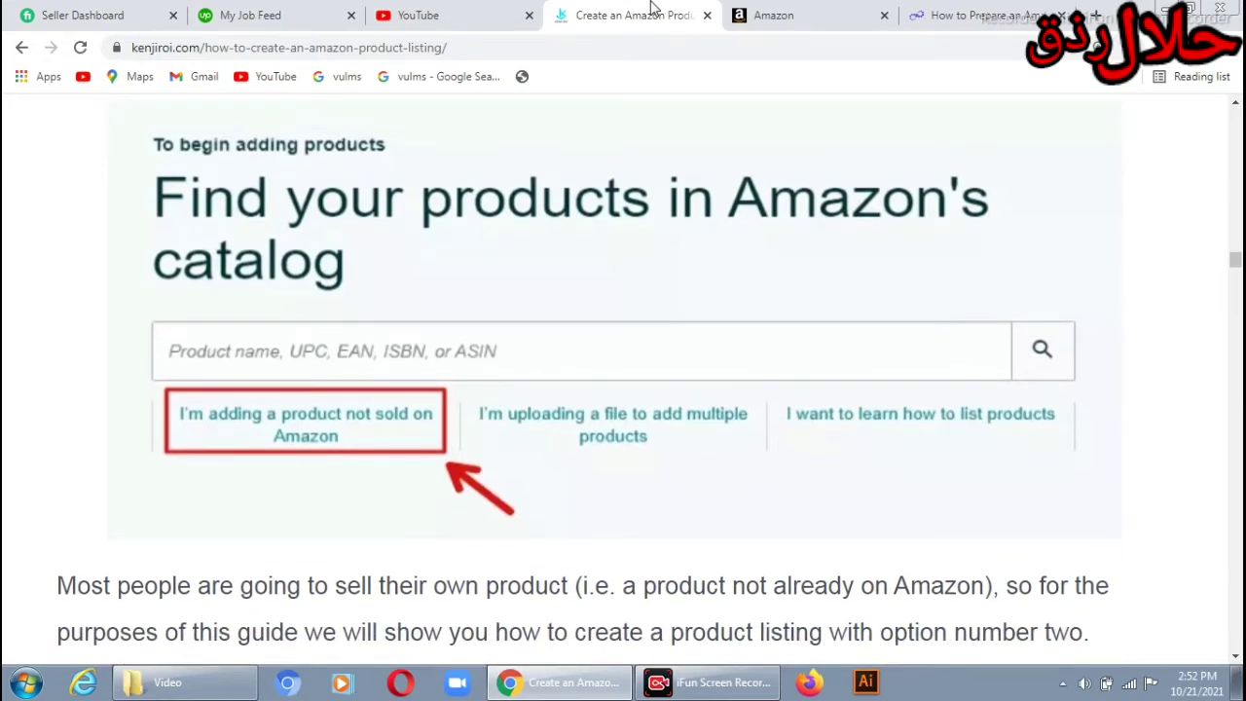
- Read the Determine Category section on searching or browsing for a product category
{"action": "key", "text": "Down"}
{"action": "key", "text": "Down"}
{"action": "key", "text": "Down"}
{"action": "key", "text": "Down"}
{"action": "key", "text": "Down"}
{"action": "key", "text": "Down"}
{"action": "key", "text": "Down"}
{"action": "key", "text": "Down"}
{"action": "key", "text": "Down"}
{"action": "key", "text": "Down"}
{"action": "key", "text": "Down"}
{"action": "key", "text": "Down"}
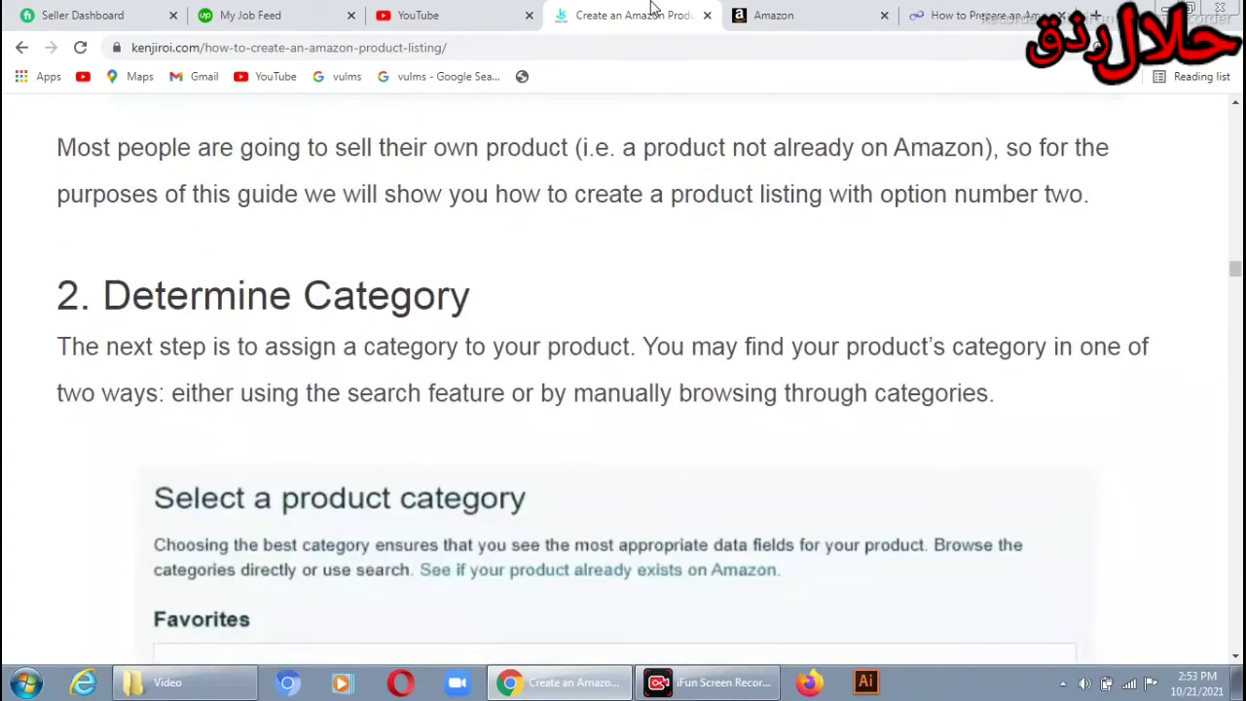
{"action": "key", "text": "Down"}
{"action": "key", "text": "Down"}
{"action": "key", "text": "Down"}
{"action": "key", "text": "Down"}
{"action": "key", "text": "Down"}
{"action": "key", "text": "Down"}
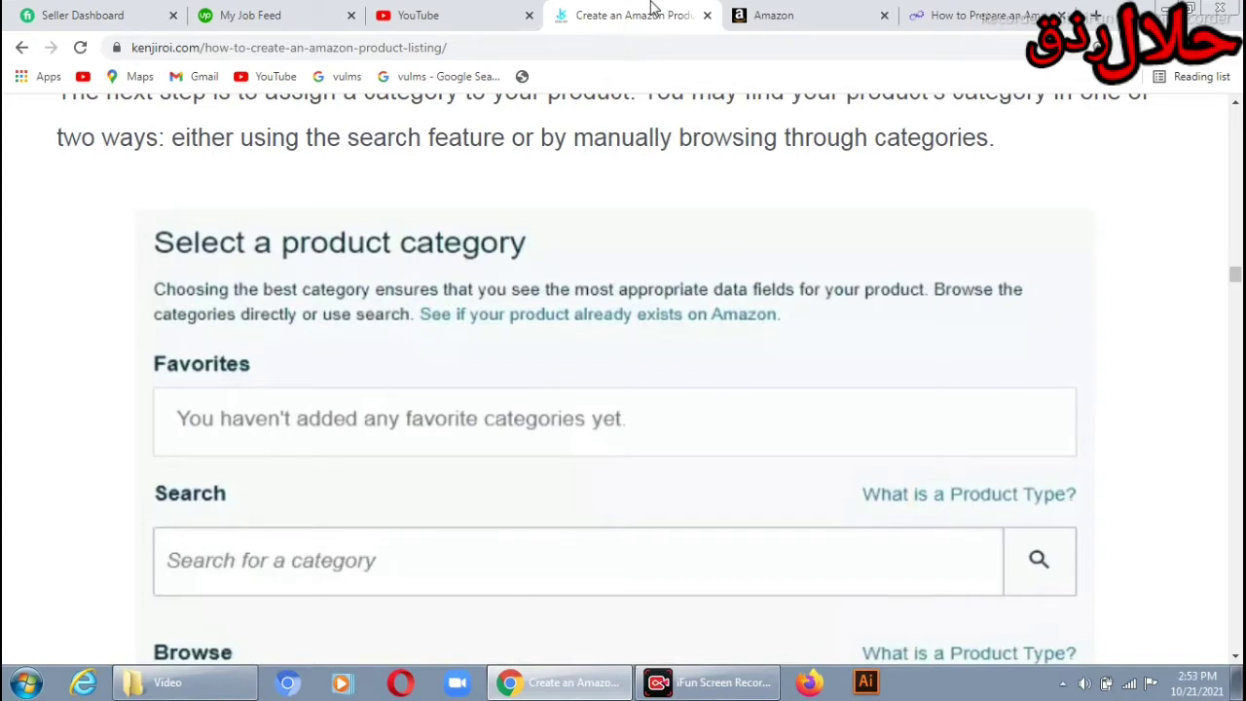
{"action": "key", "text": "Down"}
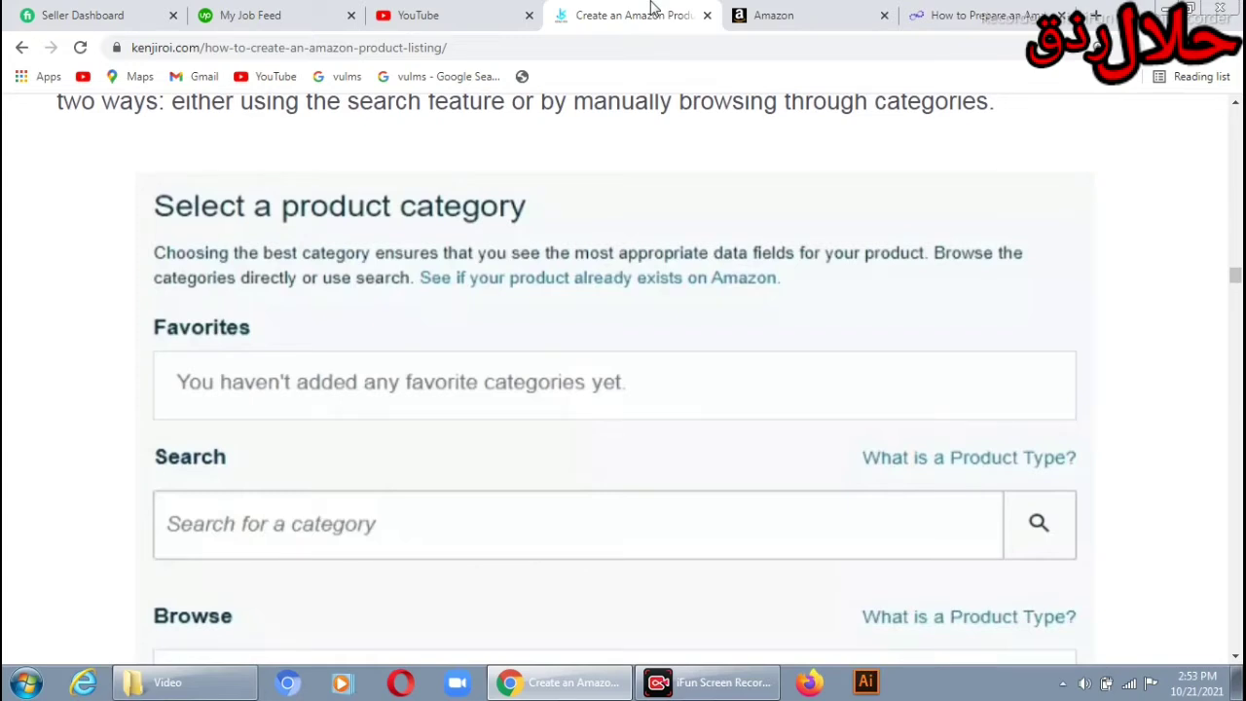
{"action": "key", "text": "Down"}
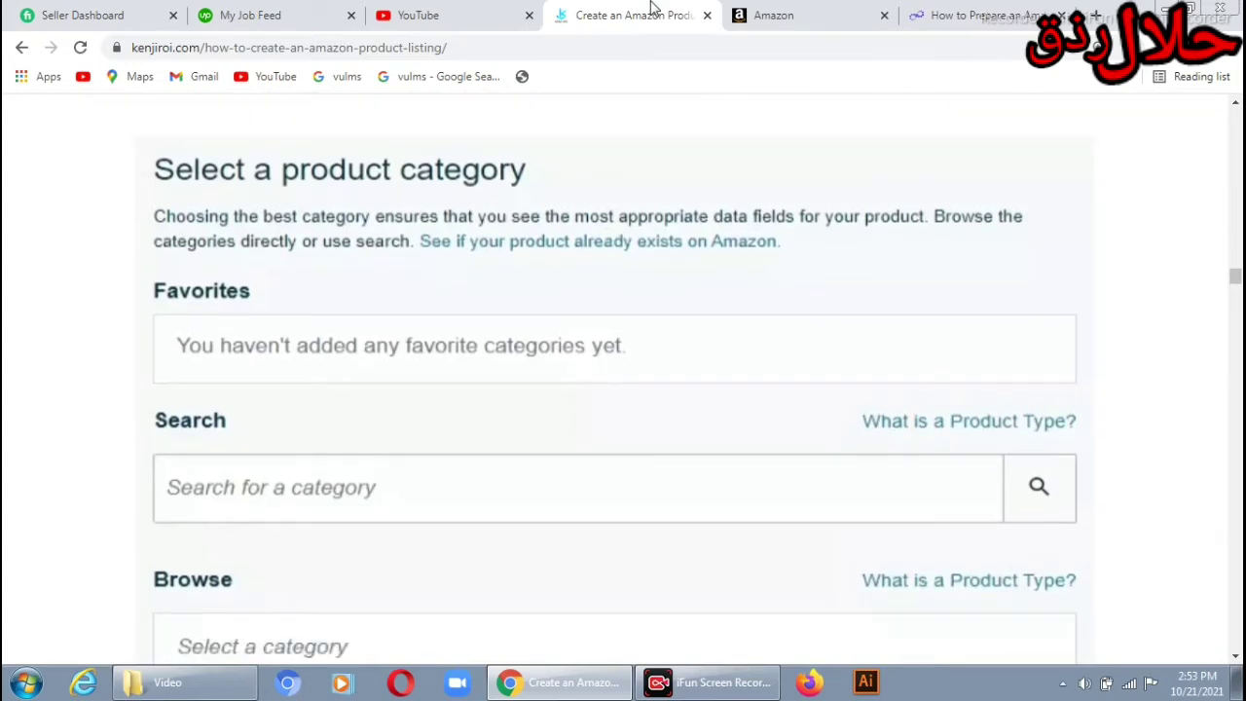
{"action": "key", "text": "Down"}
{"action": "key", "text": "Down"}
{"action": "key", "text": "Down"}
{"action": "key", "text": "Down"}
{"action": "key", "text": "Down"}
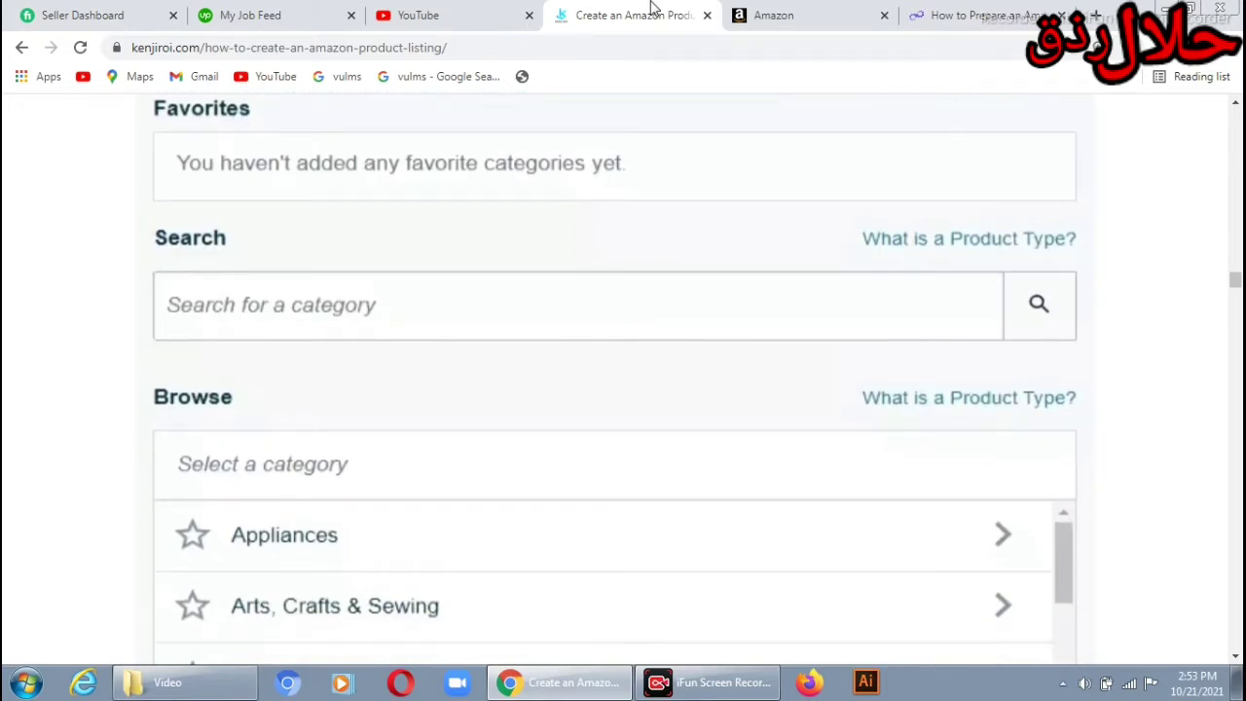
{"action": "key", "text": "Down"}
{"action": "key", "text": "Down"}
{"action": "key", "text": "Down"}
{"action": "key", "text": "Down"}
{"action": "key", "text": "Down"}
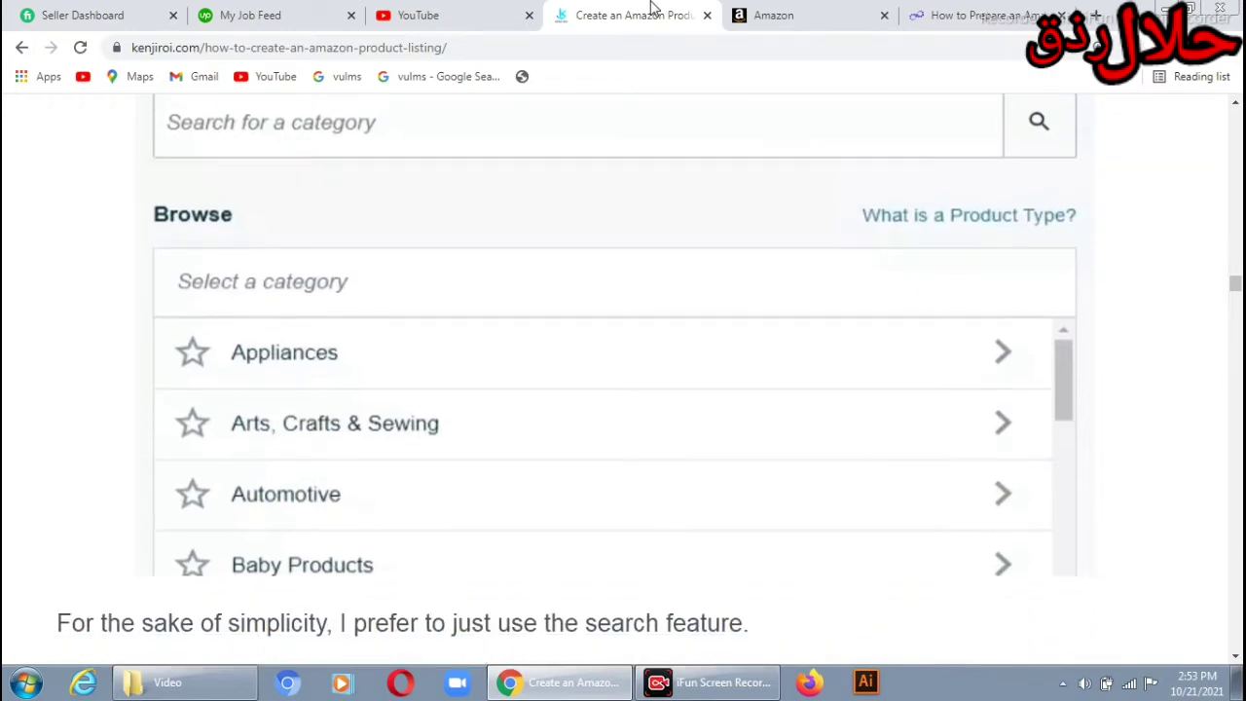
{"action": "key", "text": "Down"}
{"action": "key", "text": "Down"}
{"action": "key", "text": "Down"}
{"action": "key", "text": "Down"}
{"action": "key", "text": "Down"}
{"action": "key", "text": "Down"}
{"action": "key", "text": "Down"}
{"action": "key", "text": "Down"}
{"action": "key", "text": "Down"}
{"action": "key", "text": "Down"}
{"action": "key", "text": "Down"}
{"action": "key", "text": "Down"}
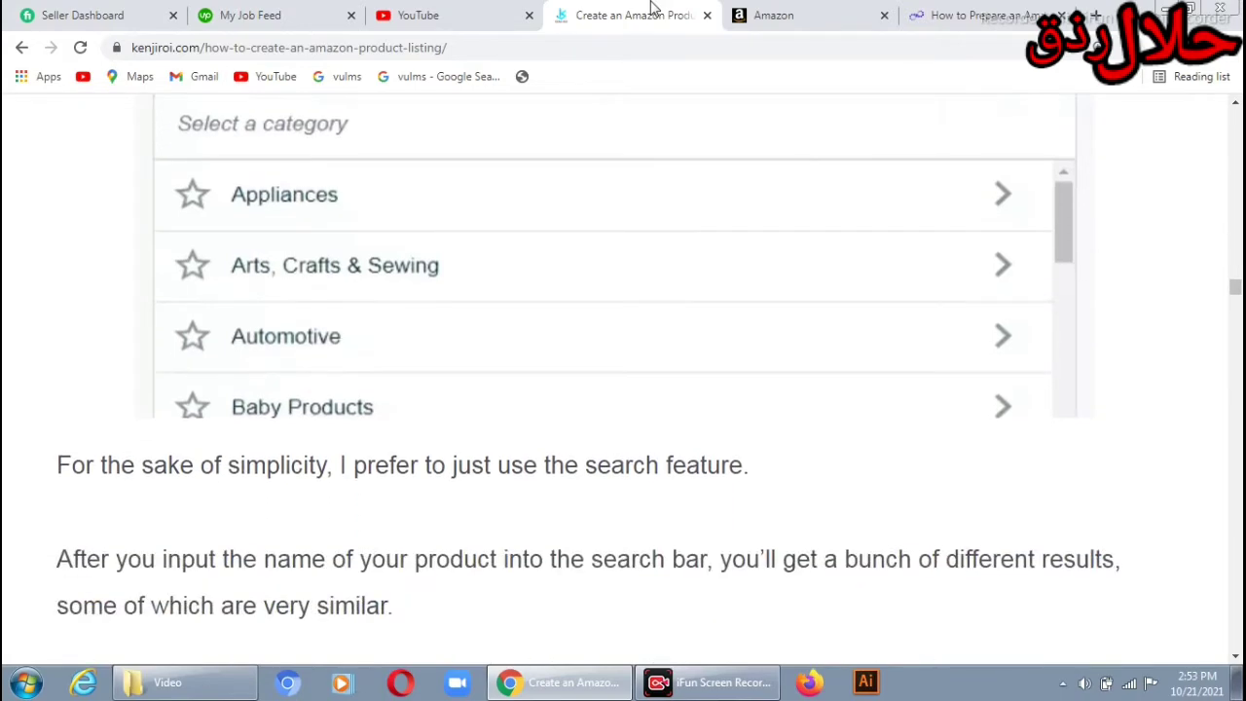
- Read the Fill Out Vital Info section, covering product name, manufacturer, brand name and product ID
{"action": "key", "text": "Down"}
{"action": "key", "text": "Down"}
{"action": "key", "text": "Down"}
{"action": "key", "text": "Down"}
{"action": "key", "text": "Down"}
{"action": "key", "text": "Down"}
{"action": "key", "text": "Down"}
{"action": "key", "text": "Down"}
{"action": "key", "text": "Down"}
{"action": "key", "text": "Down"}
{"action": "key", "text": "Down"}
{"action": "key", "text": "Down"}
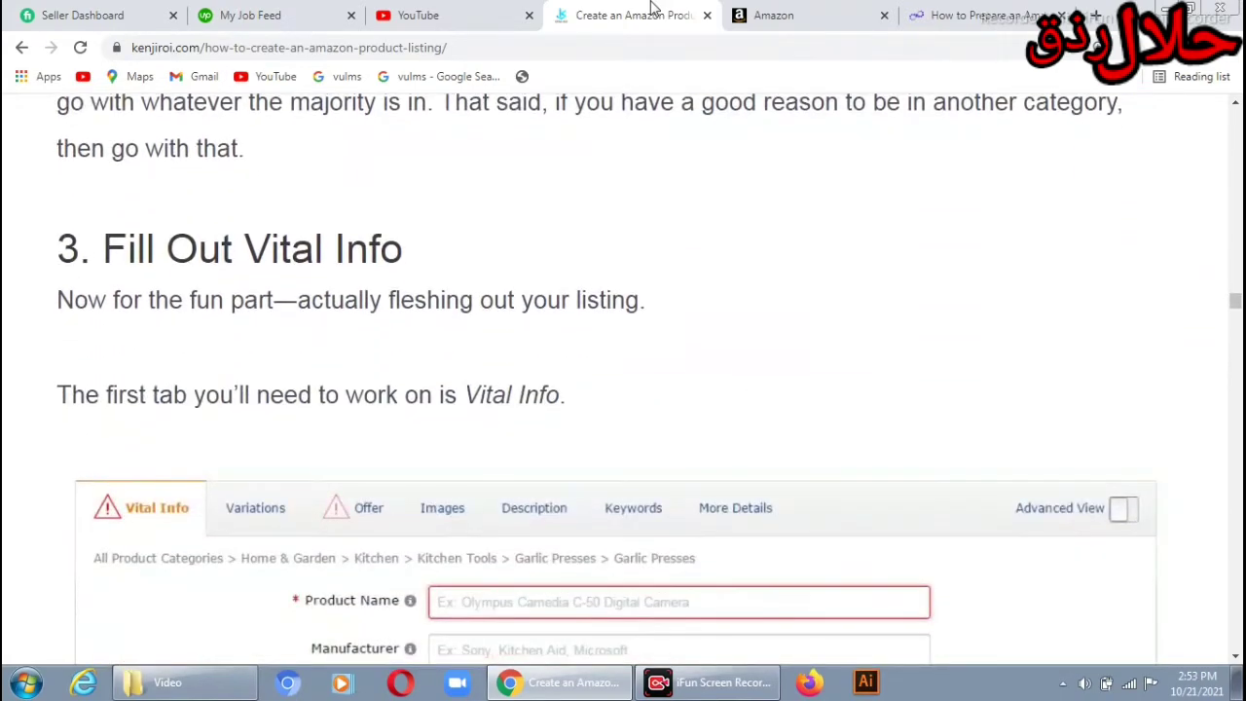
{"action": "key", "text": "Down"}
{"action": "key", "text": "Down"}
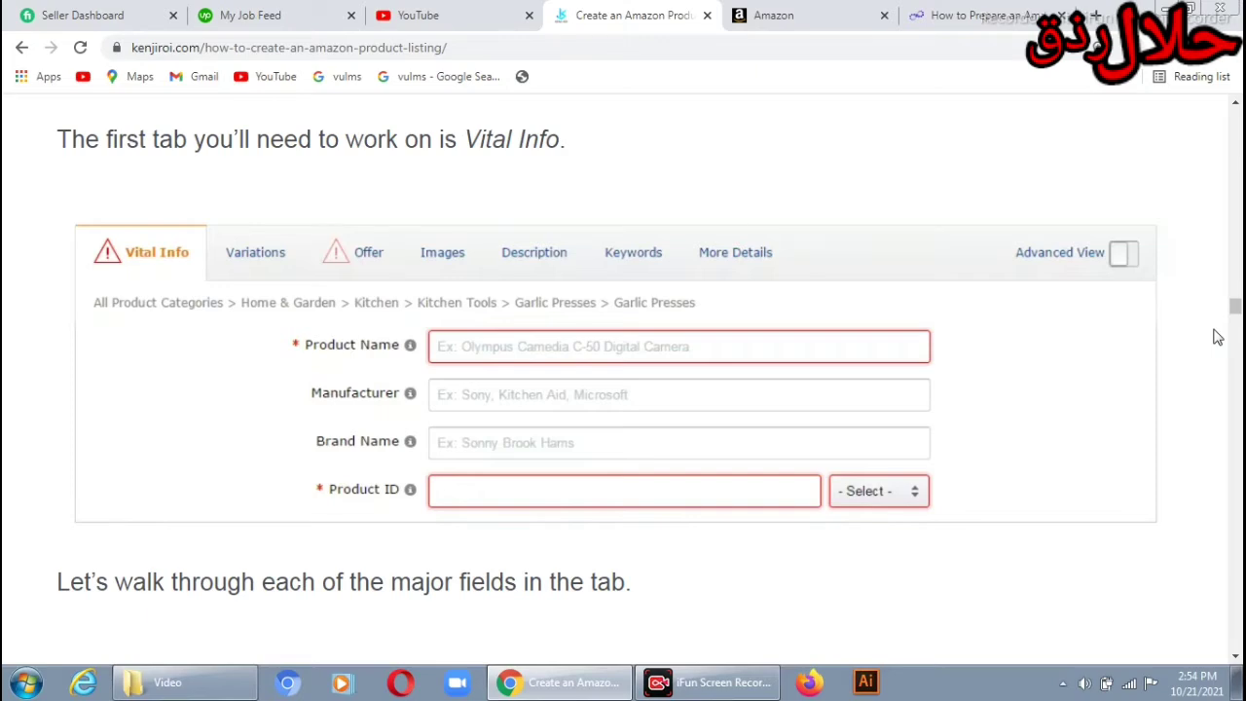
{"action": "scroll", "coordinate": [1217, 337], "scroll_direction": "down", "scroll_amount": 5}
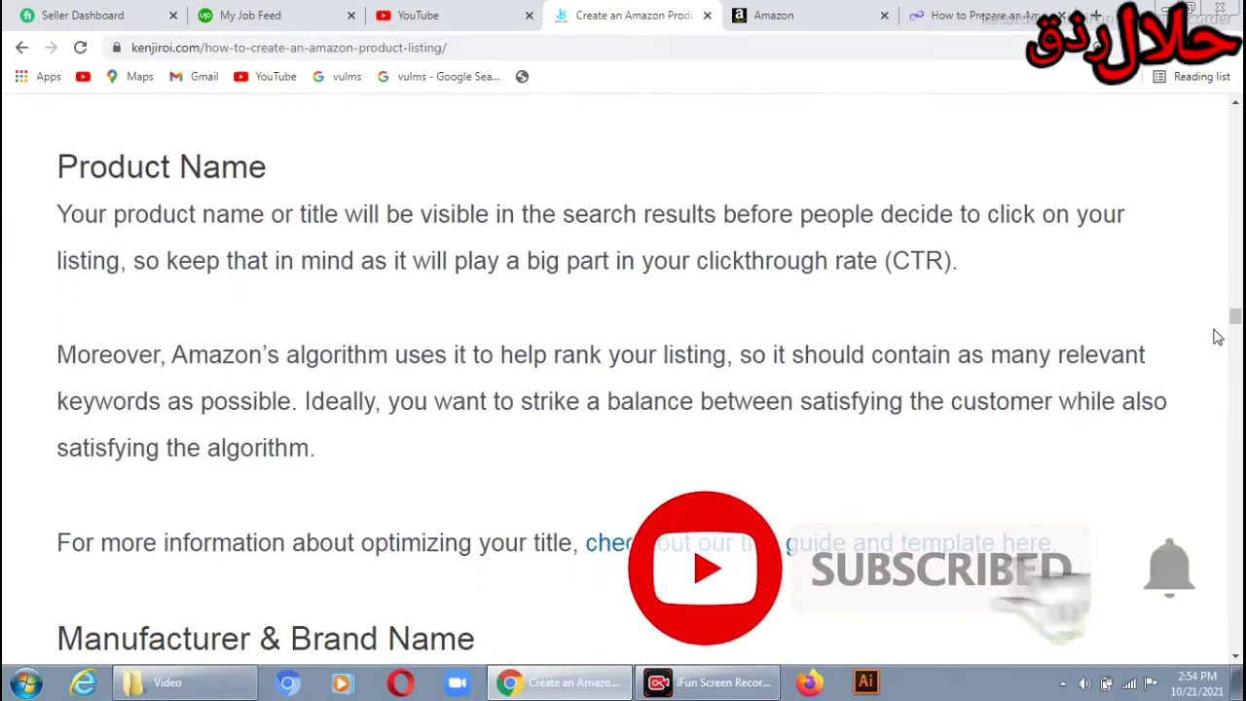
{"action": "scroll", "coordinate": [1216, 337], "scroll_direction": "down", "scroll_amount": 6}
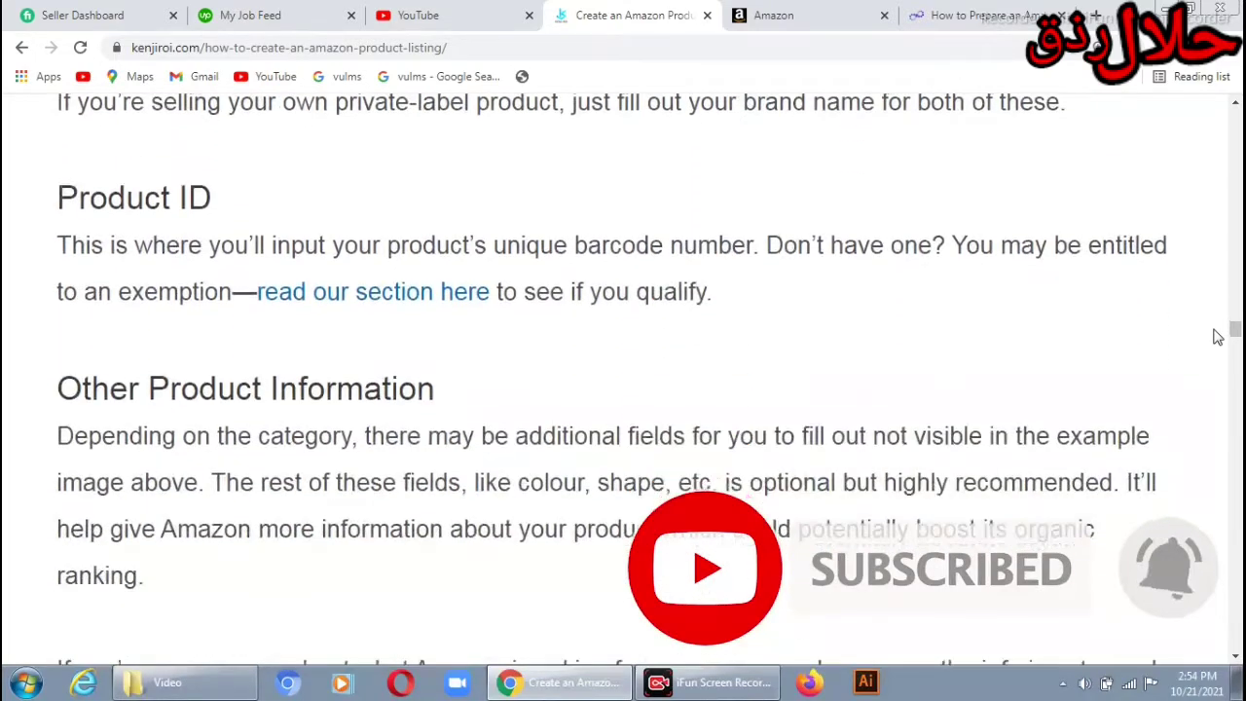
- Read the Add Variations section and examine the list of variation themes available for a product
{"action": "scroll", "coordinate": [1216, 337], "scroll_direction": "down", "scroll_amount": 5}
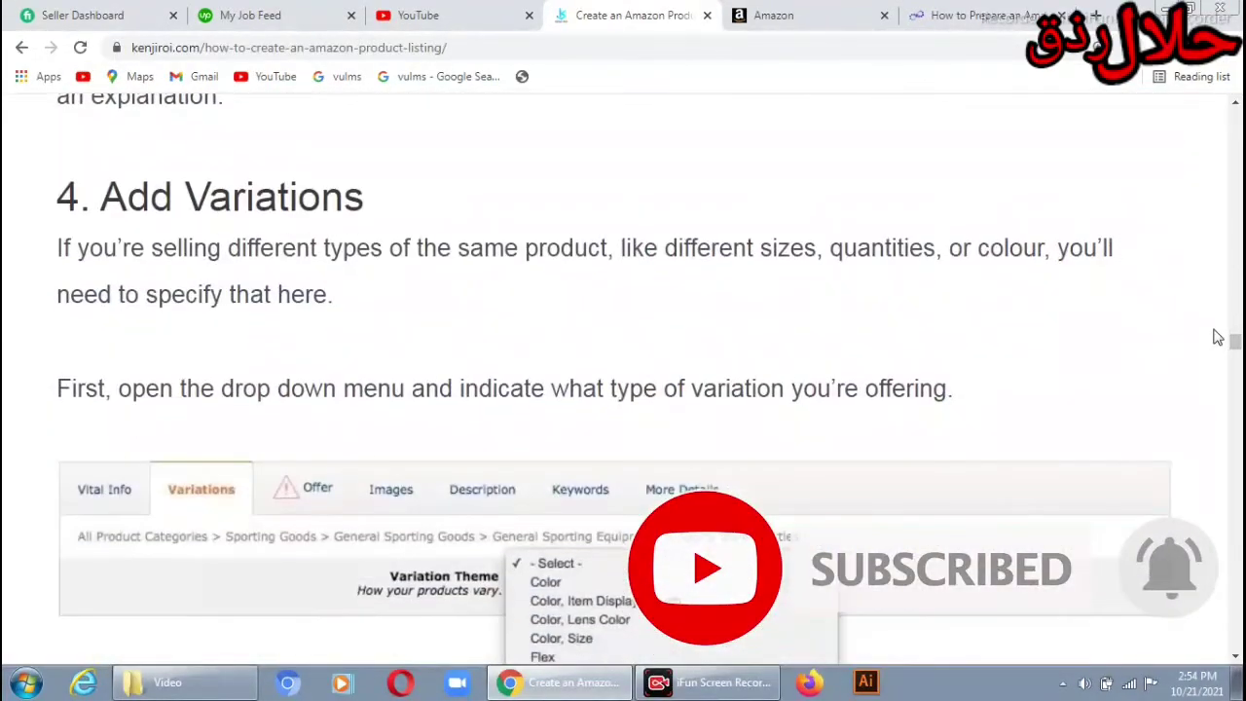
{"action": "scroll", "coordinate": [1217, 337], "scroll_direction": "down", "scroll_amount": 3}
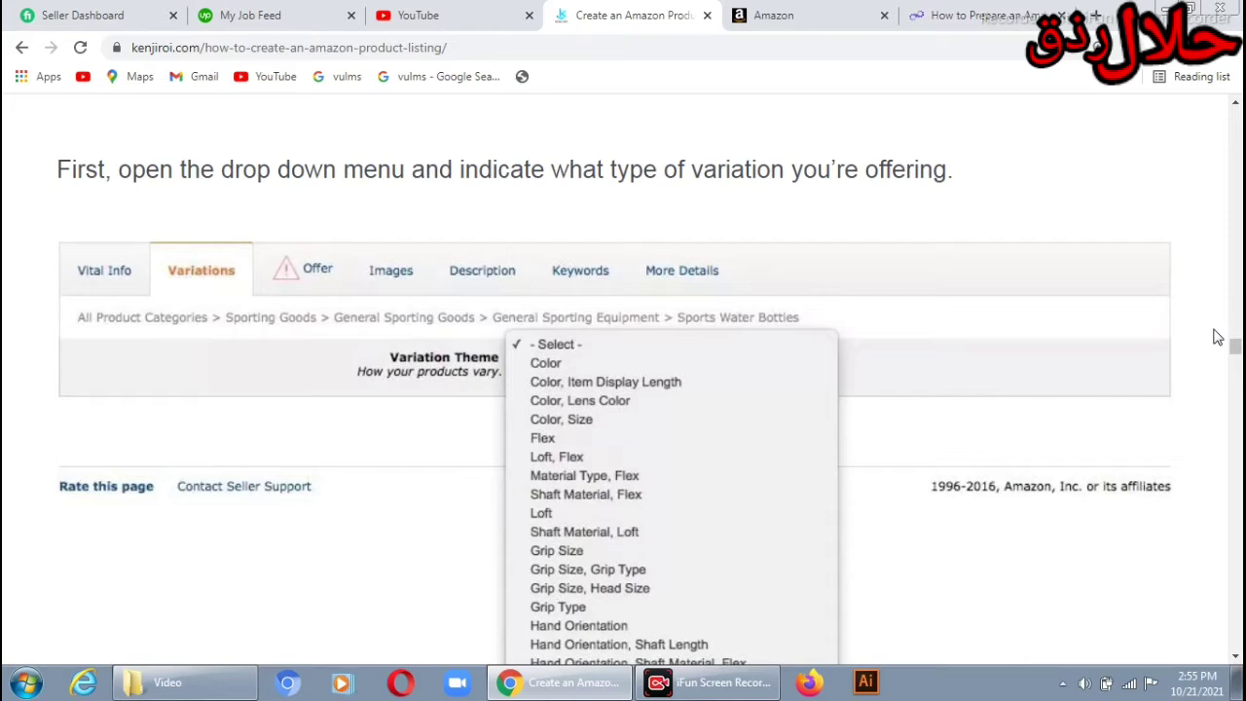
{"action": "scroll", "coordinate": [1216, 336], "scroll_direction": "down", "scroll_amount": 3}
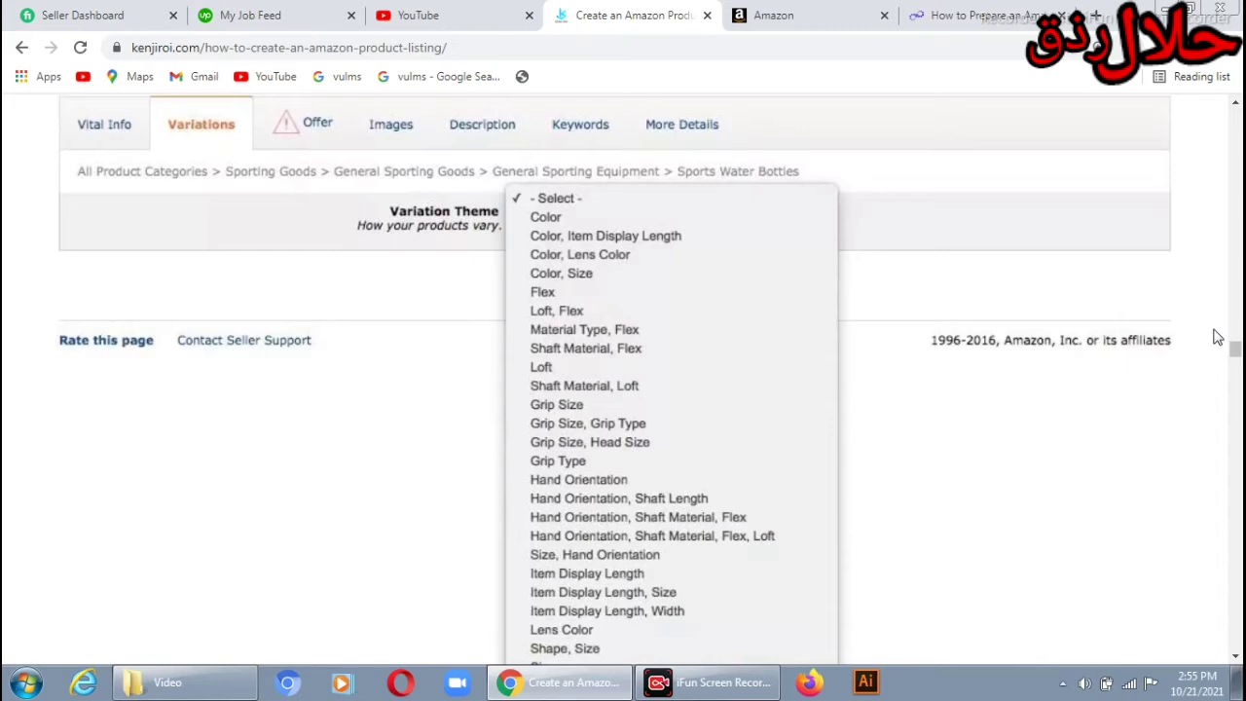
{"action": "scroll", "coordinate": [1216, 336], "scroll_direction": "down", "scroll_amount": 5}
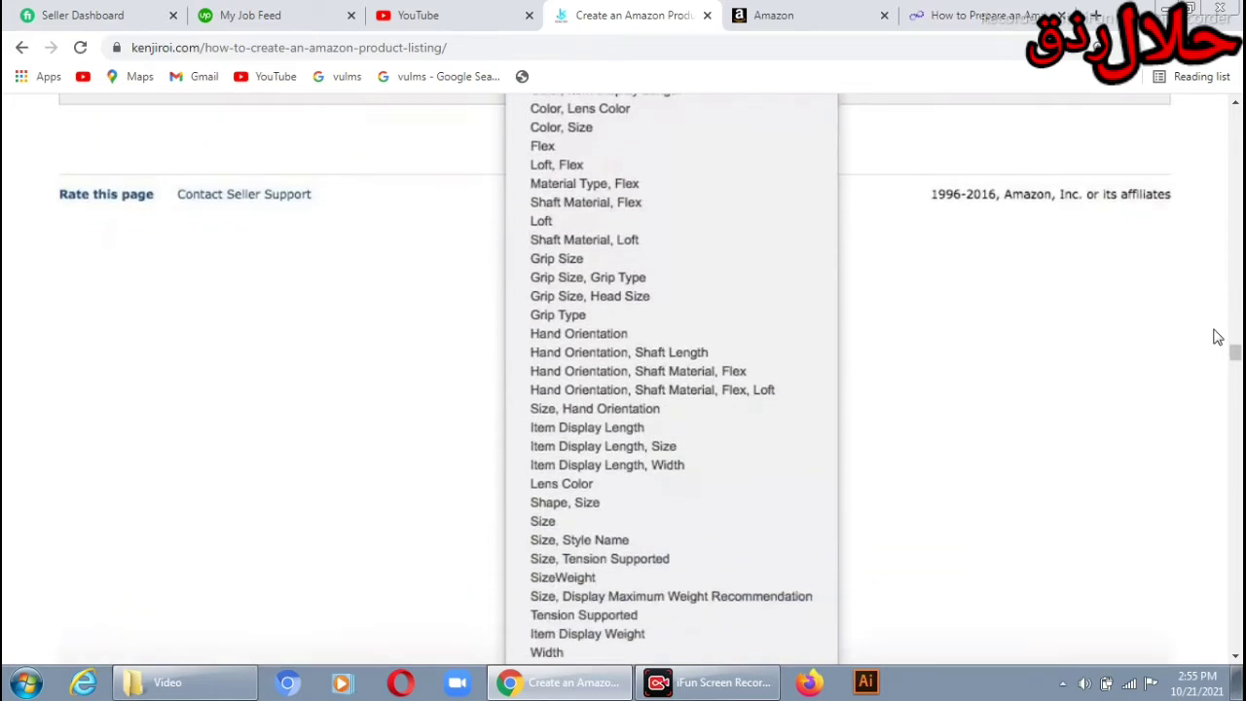
{"action": "scroll", "coordinate": [1216, 336], "scroll_direction": "down", "scroll_amount": 5}
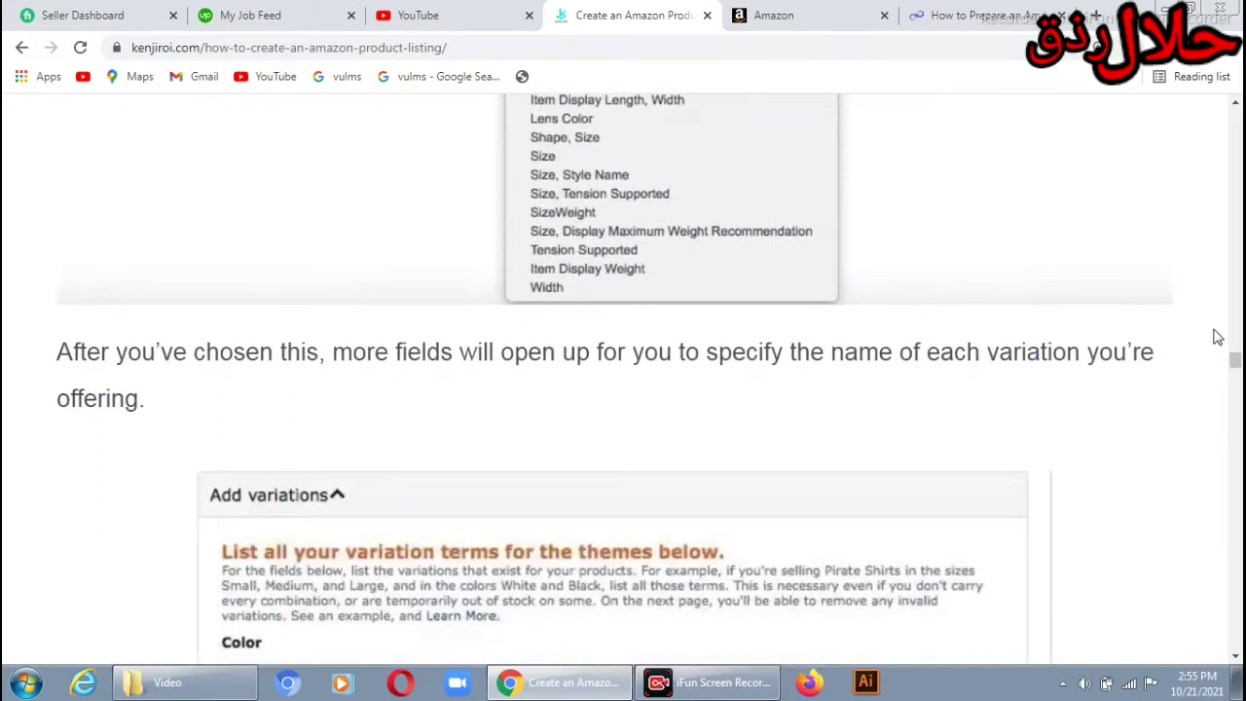
- Examine how to list colour variation terms and fill out SKU, product ID, condition and price for each variation
{"action": "scroll", "coordinate": [1217, 336], "scroll_direction": "down", "scroll_amount": 5}
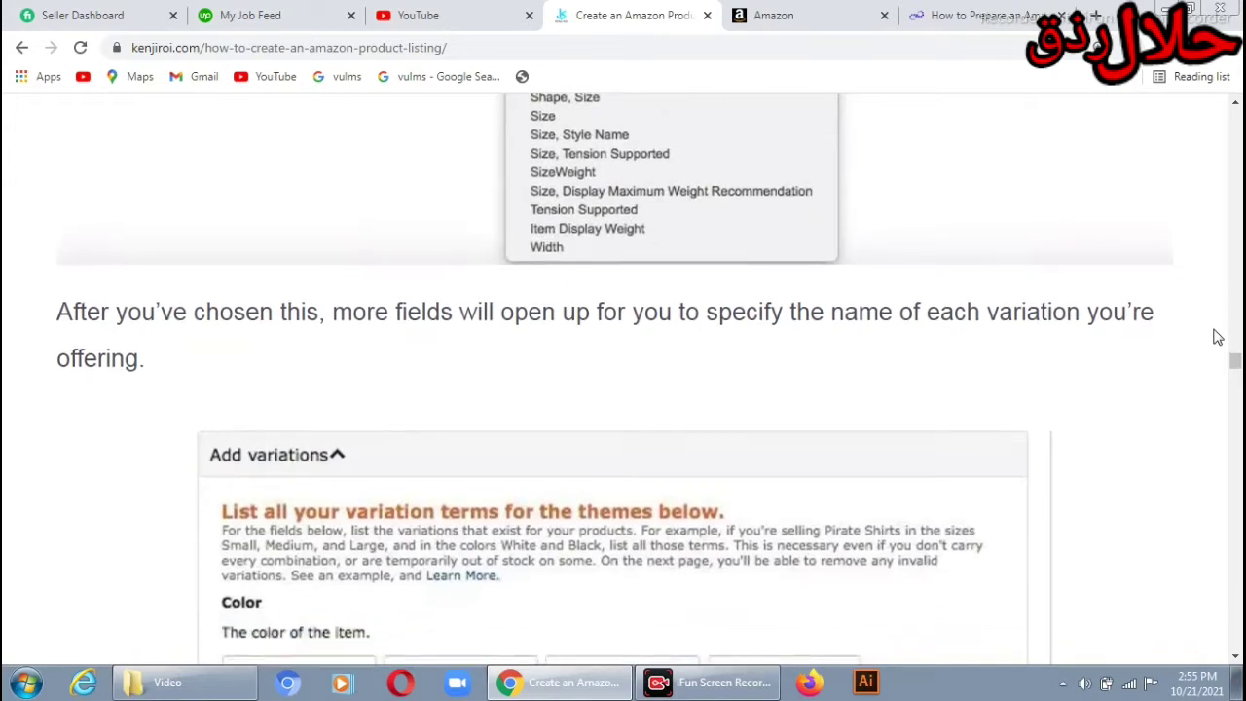
{"action": "scroll", "coordinate": [1216, 335], "scroll_direction": "down", "scroll_amount": 2}
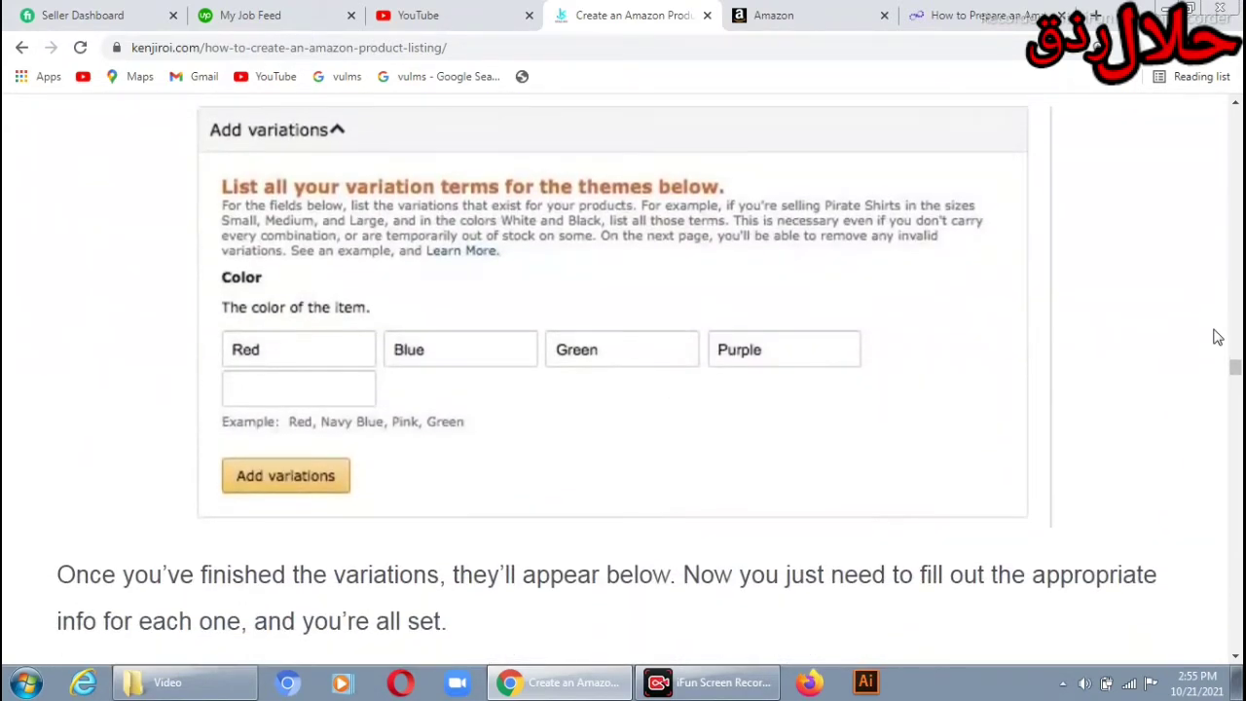
{"action": "scroll", "coordinate": [1217, 336], "scroll_direction": "down", "scroll_amount": 1}
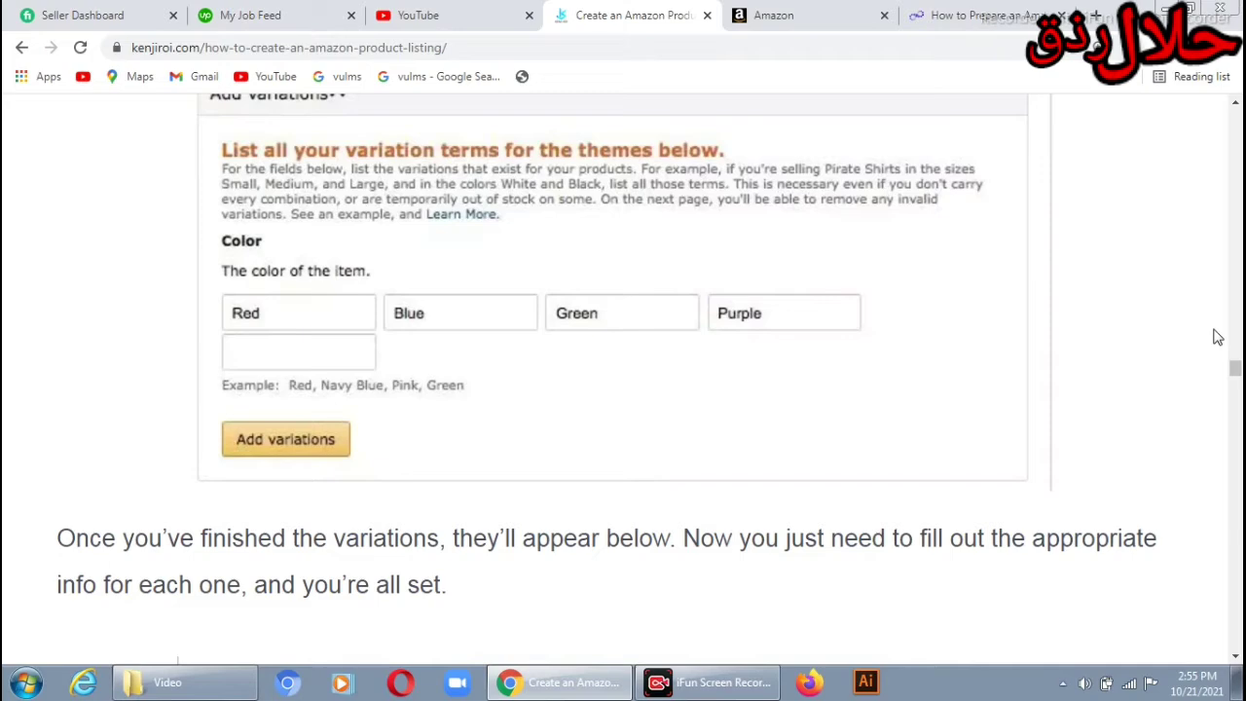
{"action": "scroll", "coordinate": [1216, 336], "scroll_direction": "down", "scroll_amount": 5}
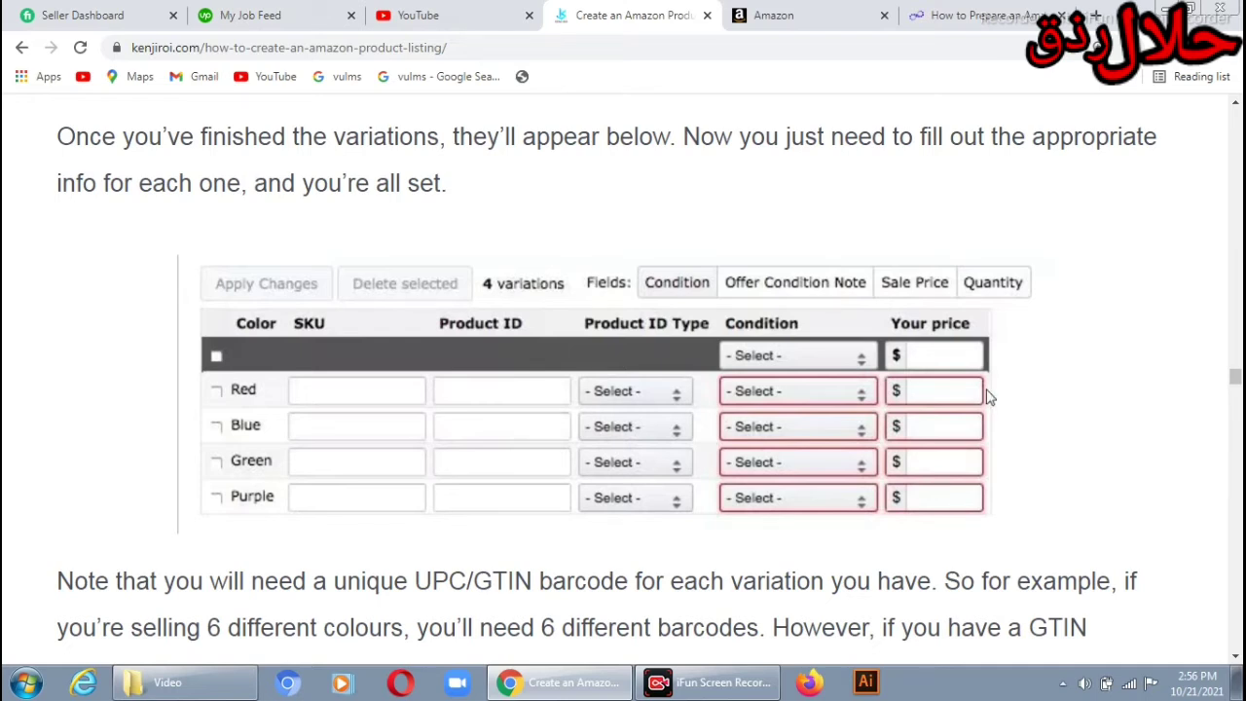
{"action": "scroll", "coordinate": [1226, 342], "scroll_direction": "down", "scroll_amount": 5}
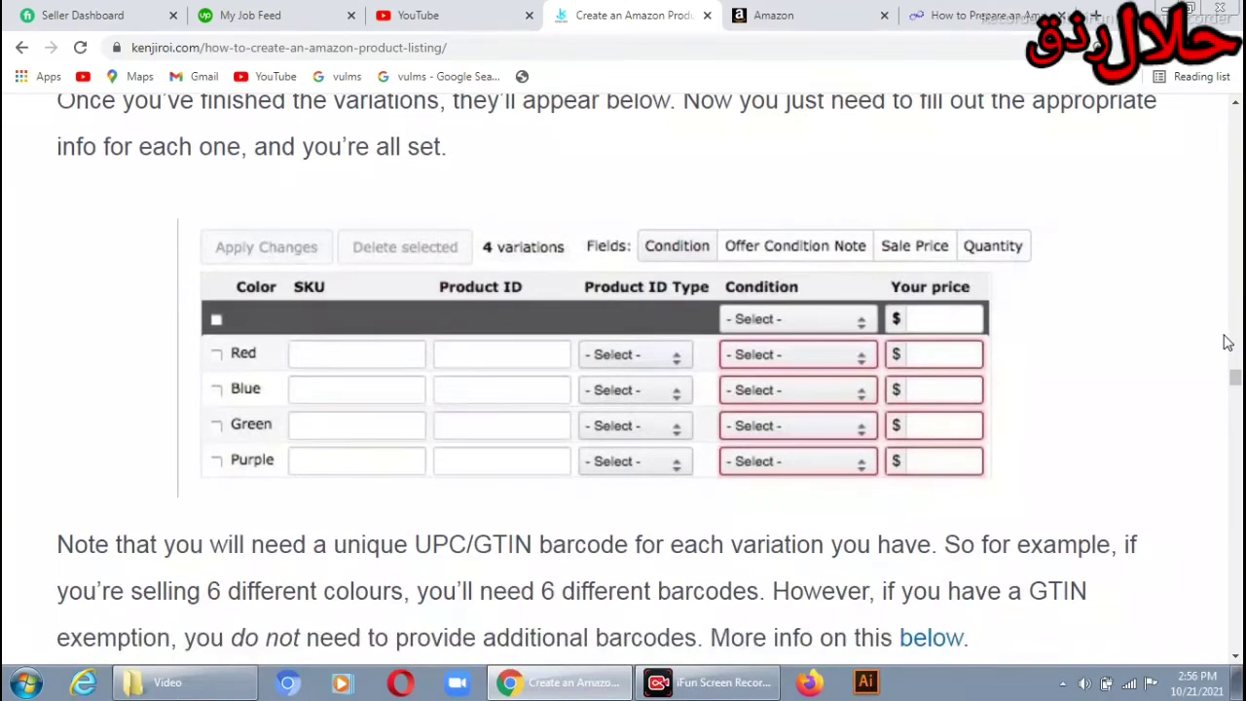
- Read the Fill Out Offer Tab section, covering price, seller SKU, condition and fulfillment channel
{"action": "scroll", "coordinate": [1226, 343], "scroll_direction": "down", "scroll_amount": 1}
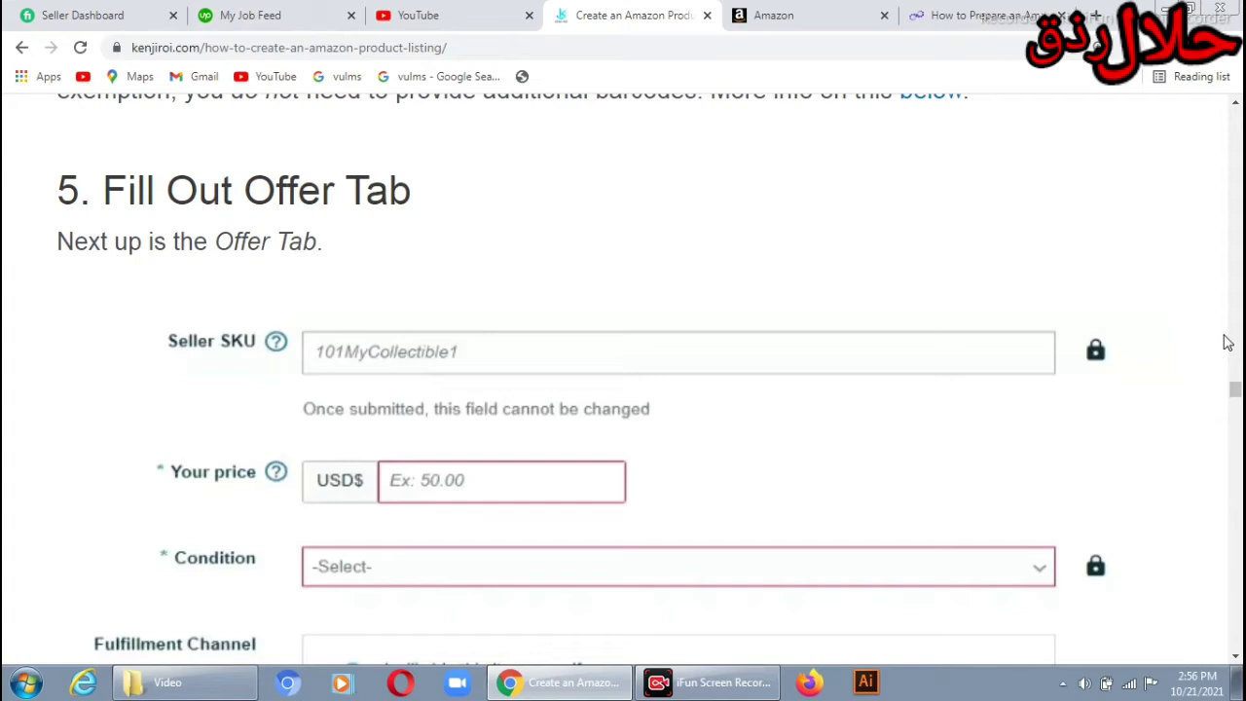
{"action": "scroll", "coordinate": [1226, 343], "scroll_direction": "down", "scroll_amount": 1}
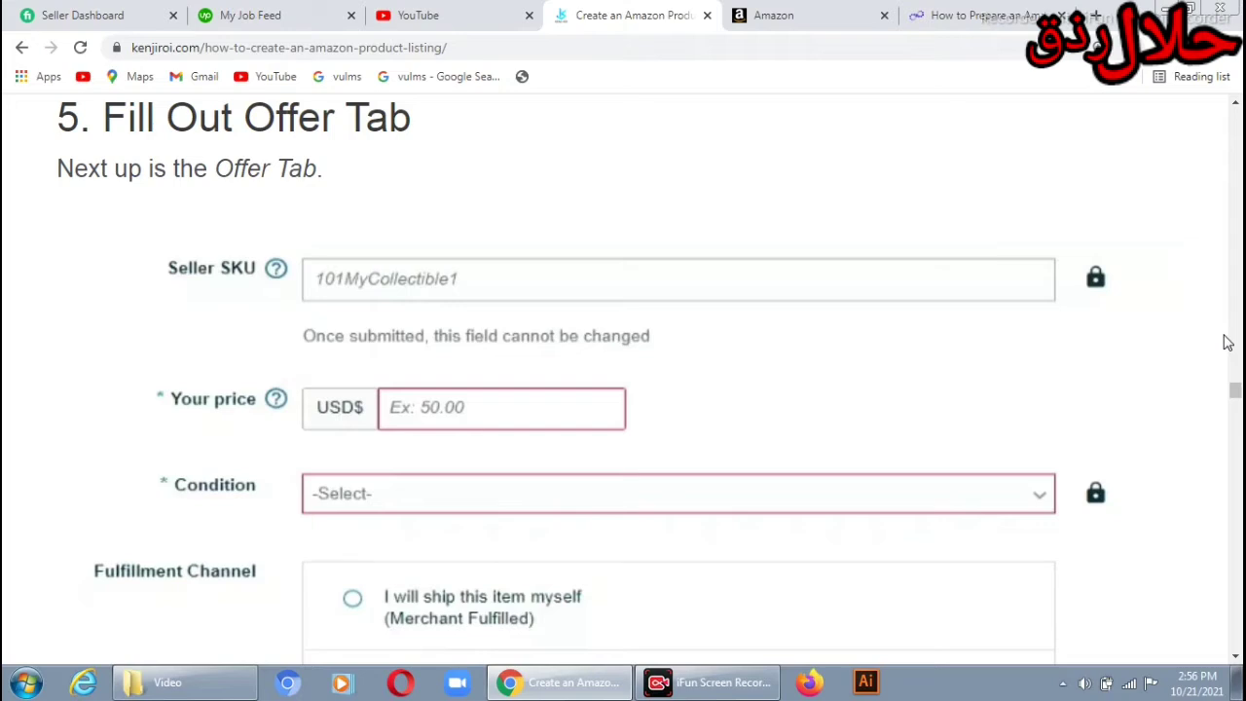
{"action": "scroll", "coordinate": [1227, 341], "scroll_direction": "down", "scroll_amount": 1}
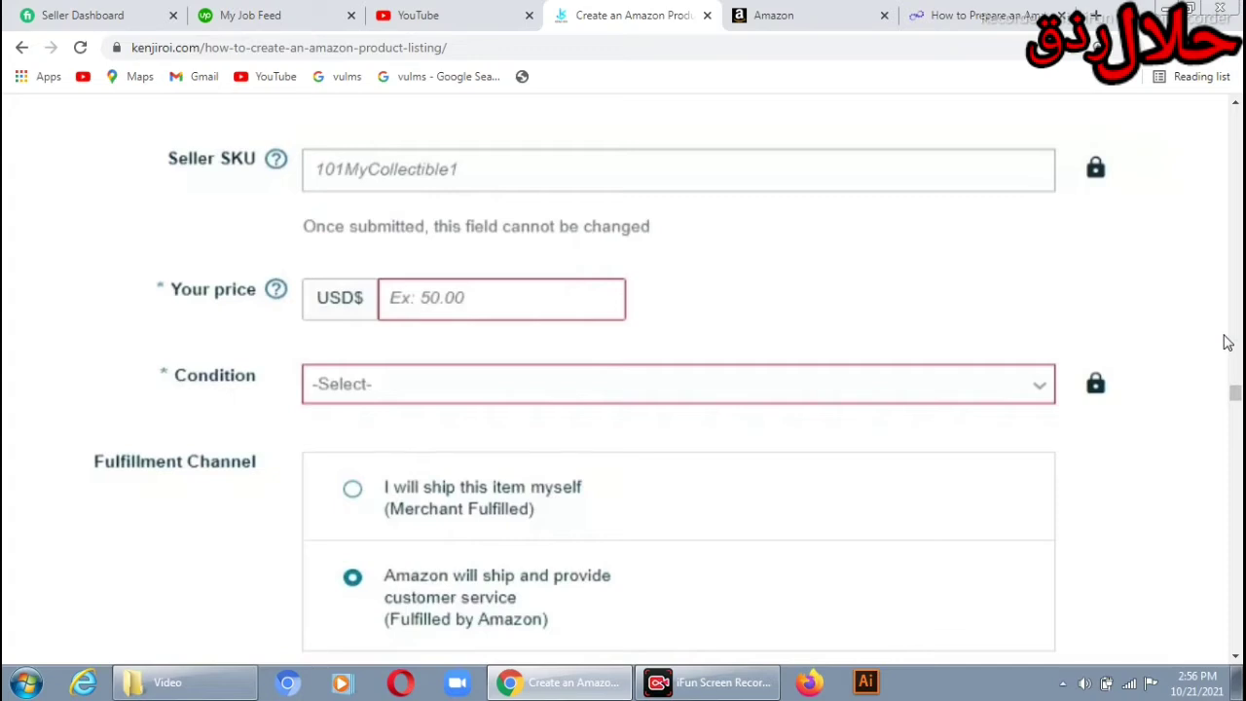
{"action": "scroll", "coordinate": [1227, 341], "scroll_direction": "down", "scroll_amount": 1}
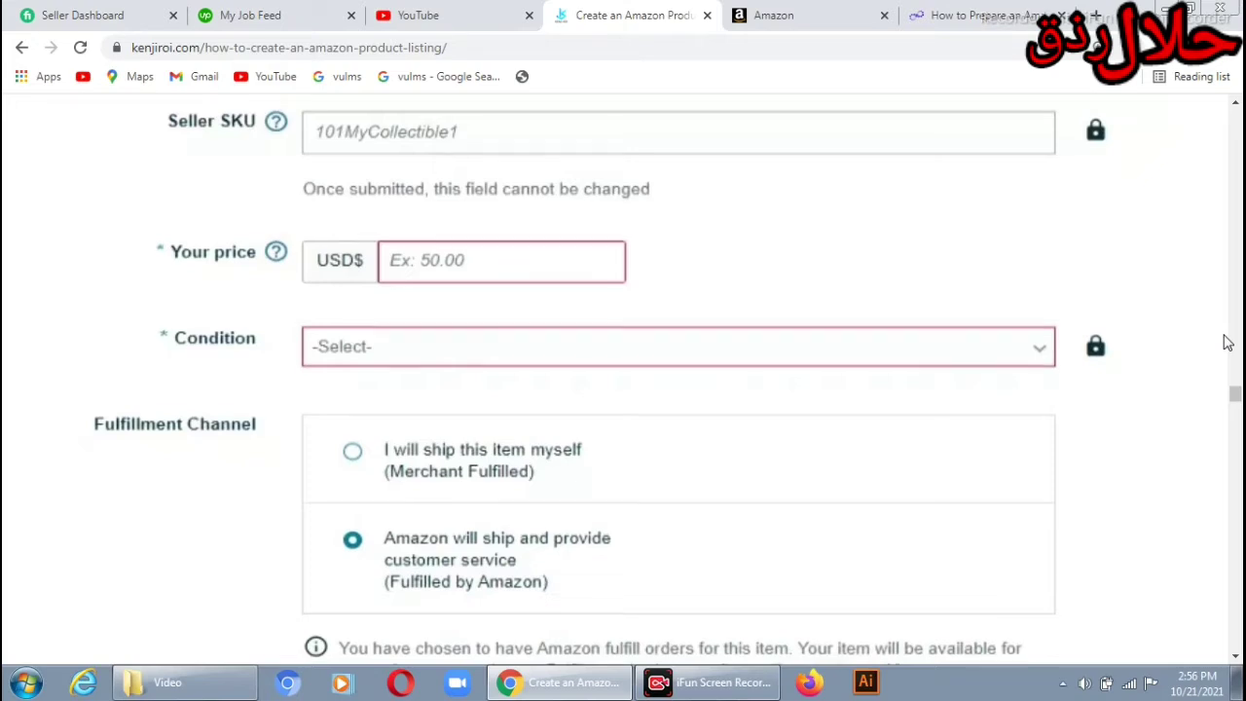
{"action": "scroll", "coordinate": [1227, 341], "scroll_direction": "down", "scroll_amount": 2}
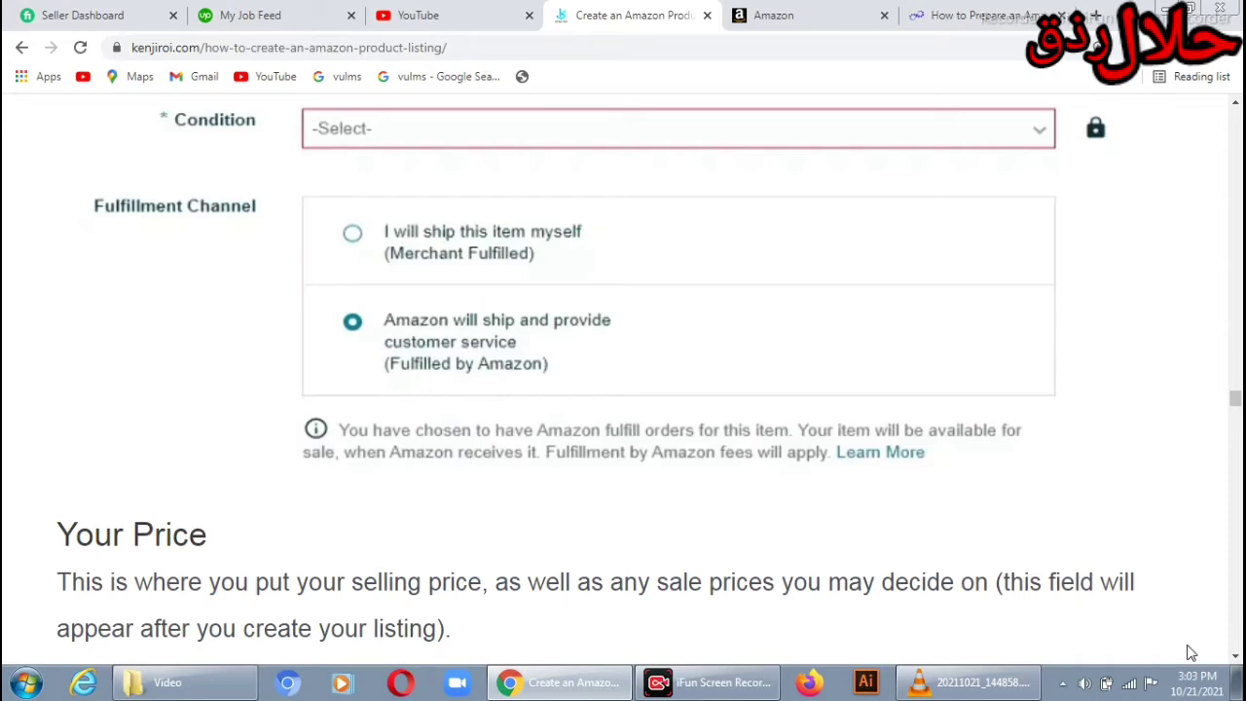
{"action": "scroll", "coordinate": [1191, 653], "scroll_direction": "down", "scroll_amount": 12}
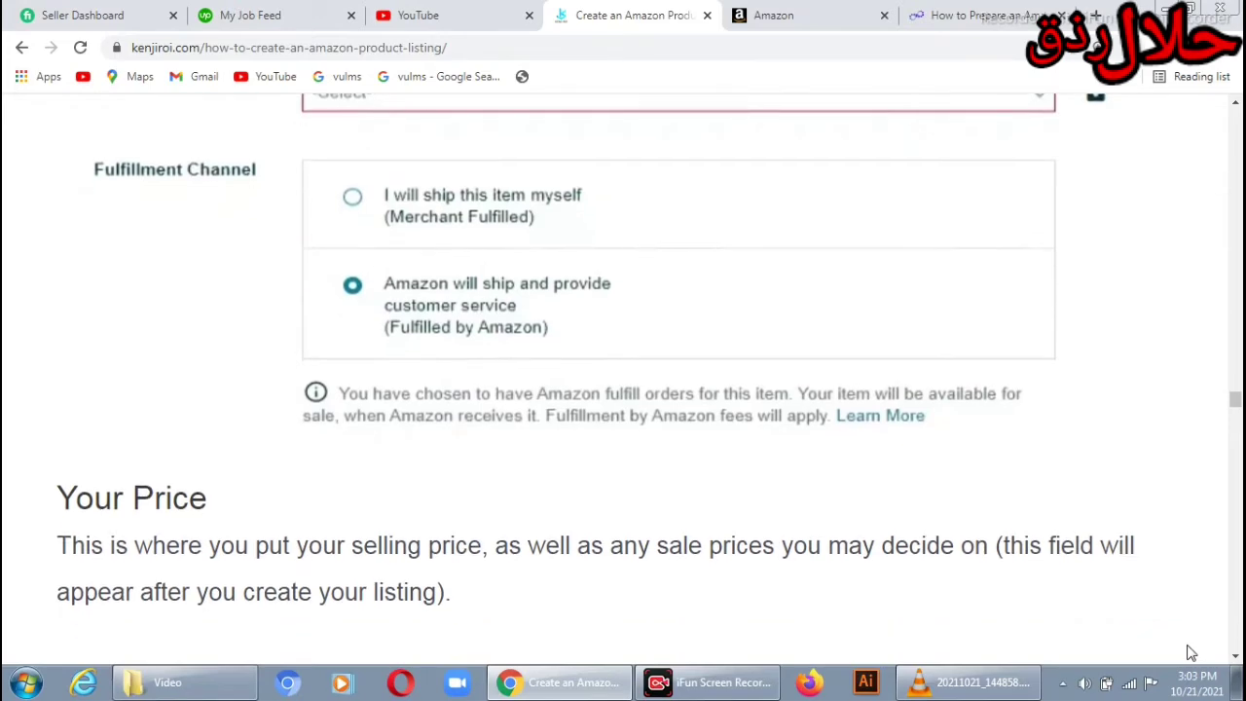
{"action": "scroll", "coordinate": [1191, 653], "scroll_direction": "down", "scroll_amount": 1}
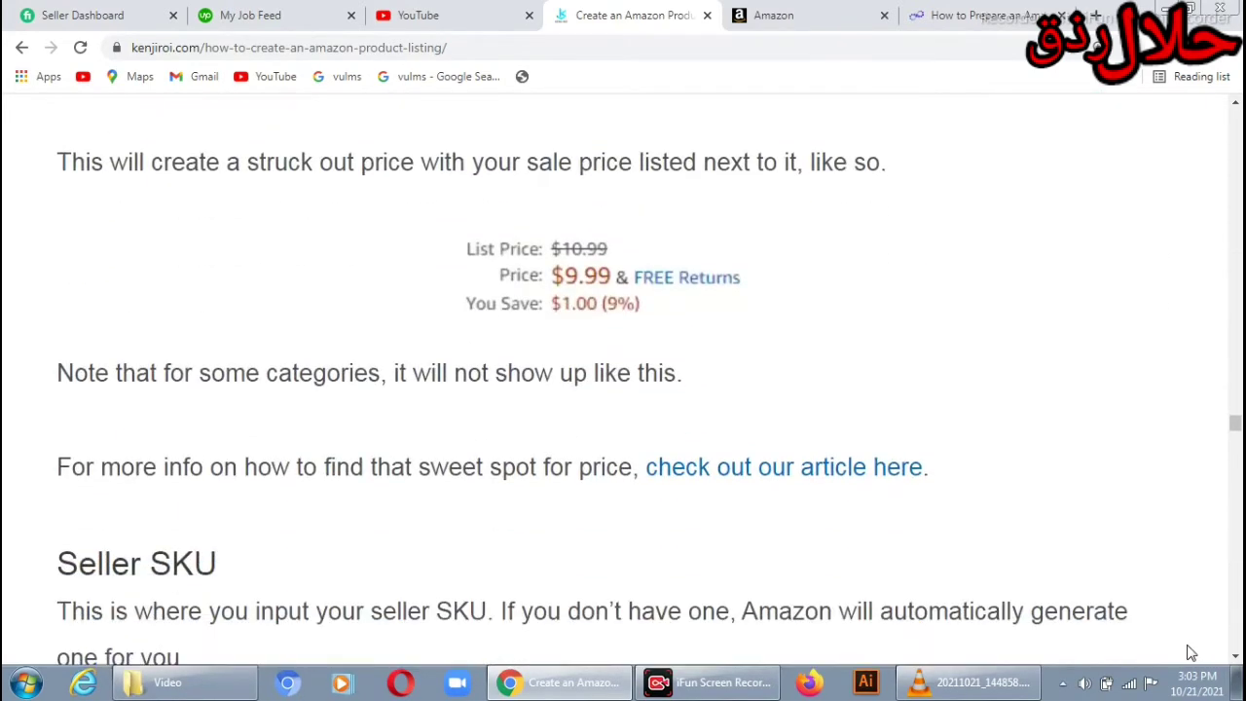
{"action": "scroll", "coordinate": [1191, 653], "scroll_direction": "down", "scroll_amount": 5}
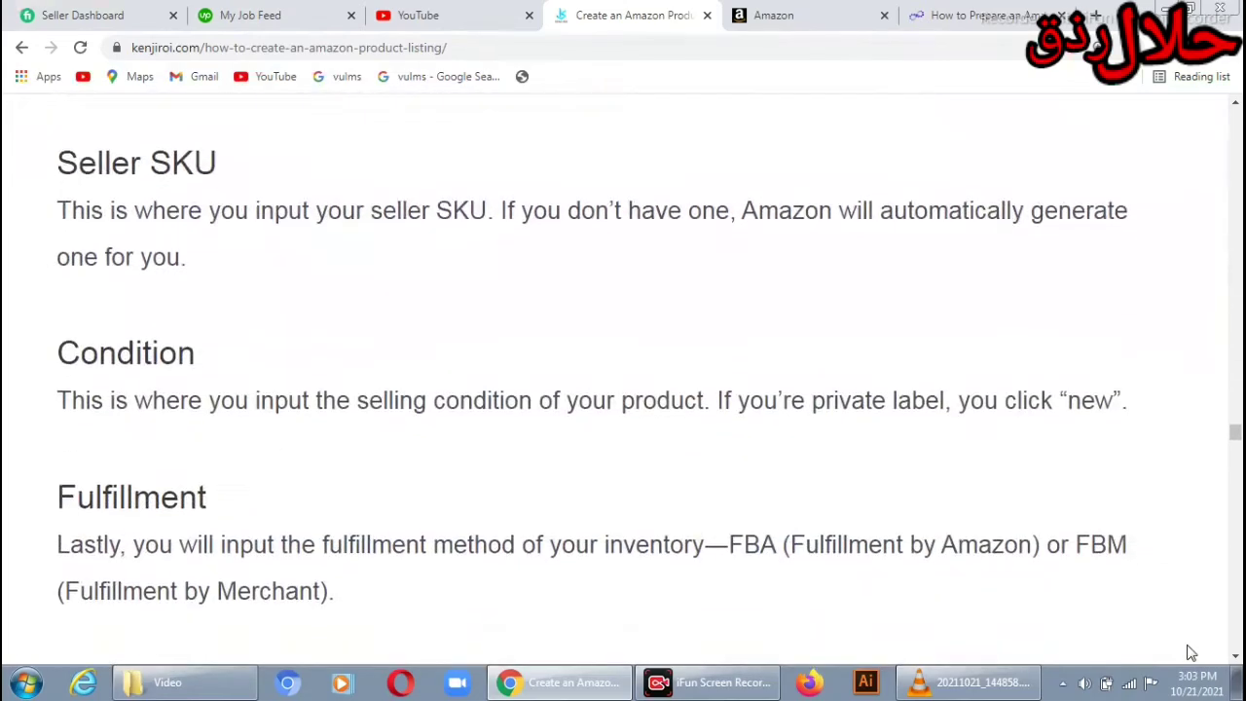
- Read the Enter Compliance Data and Upload Images sections of the guide
{"action": "scroll", "coordinate": [1191, 653], "scroll_direction": "down", "scroll_amount": 4}
{"action": "scroll", "coordinate": [1191, 653], "scroll_direction": "down", "scroll_amount": 1}
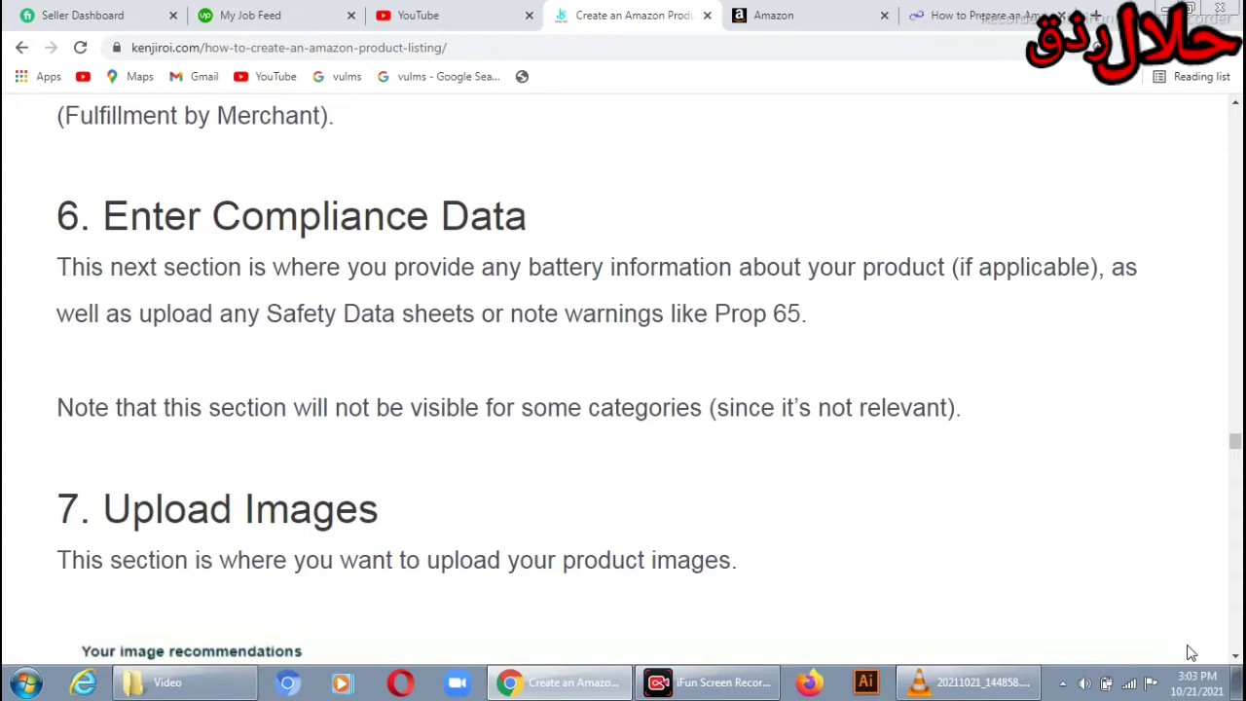
{"action": "scroll", "coordinate": [1191, 653], "scroll_direction": "down", "scroll_amount": 1}
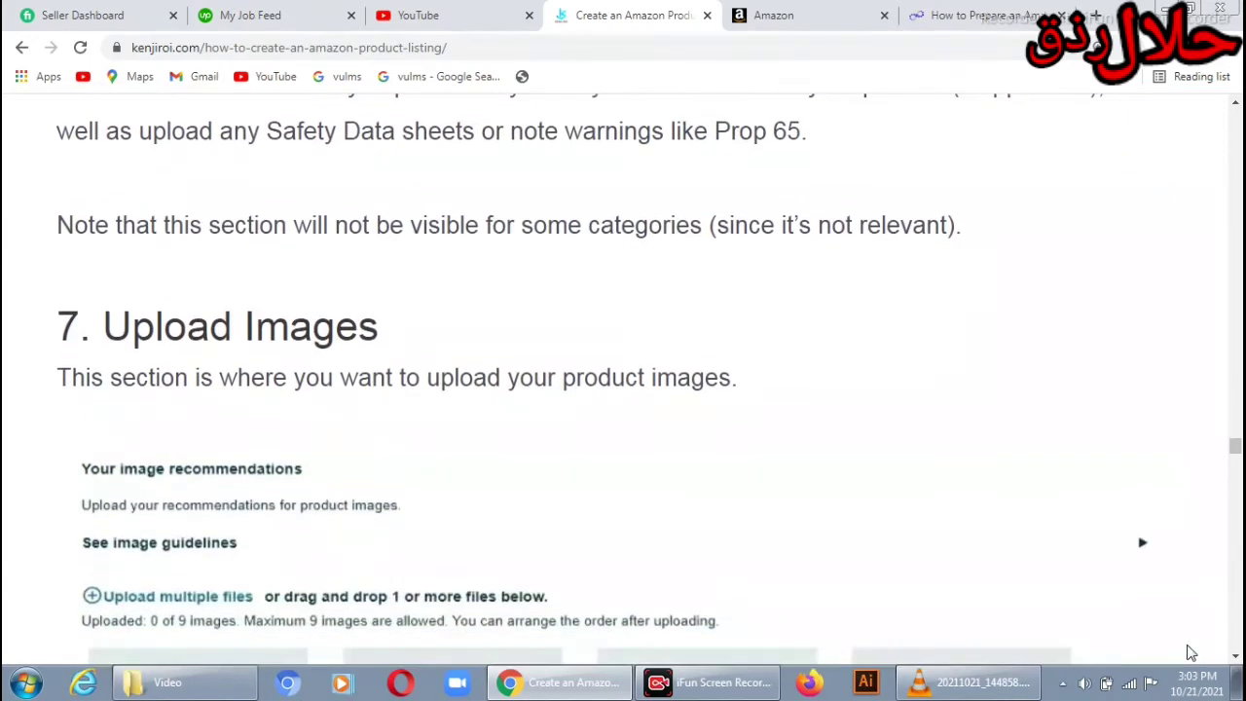
{"action": "scroll", "coordinate": [1191, 653], "scroll_direction": "down", "scroll_amount": 4}
- Read the Description section, covering key product features with the AirPods example and the product description field
{"action": "scroll", "coordinate": [1191, 653], "scroll_direction": "down", "scroll_amount": 6}
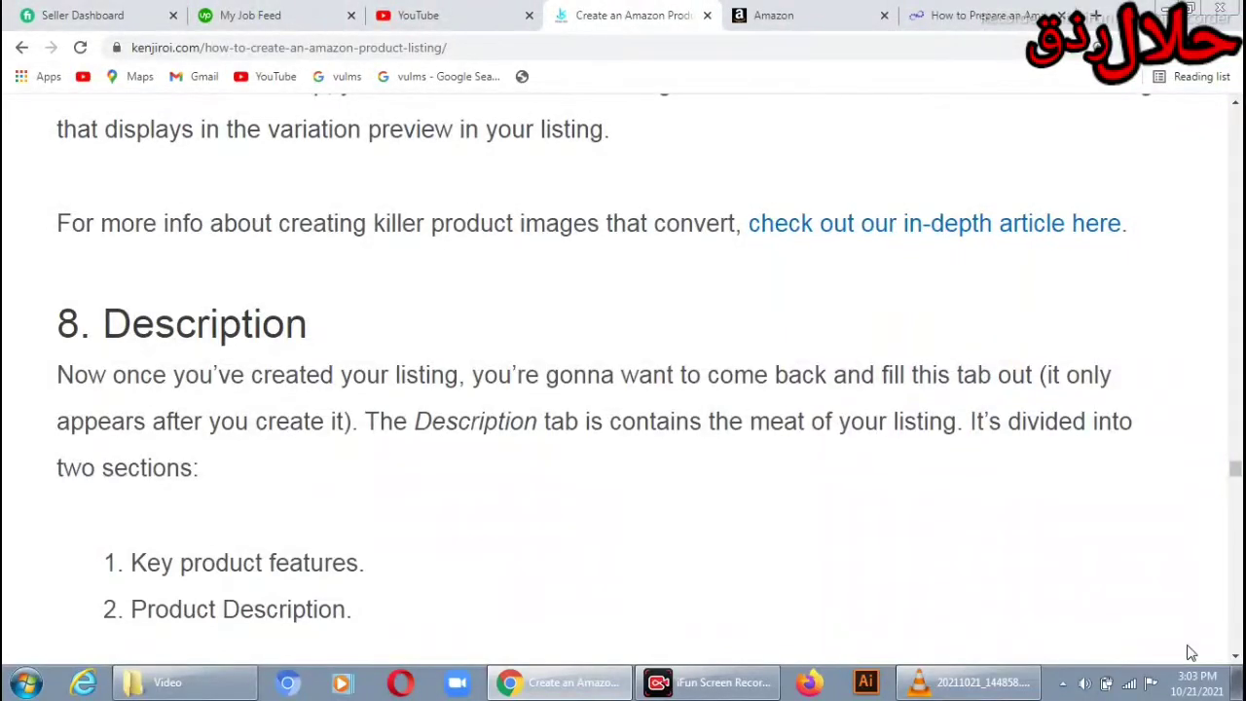
{"action": "scroll", "coordinate": [1191, 653], "scroll_direction": "down", "scroll_amount": 5}
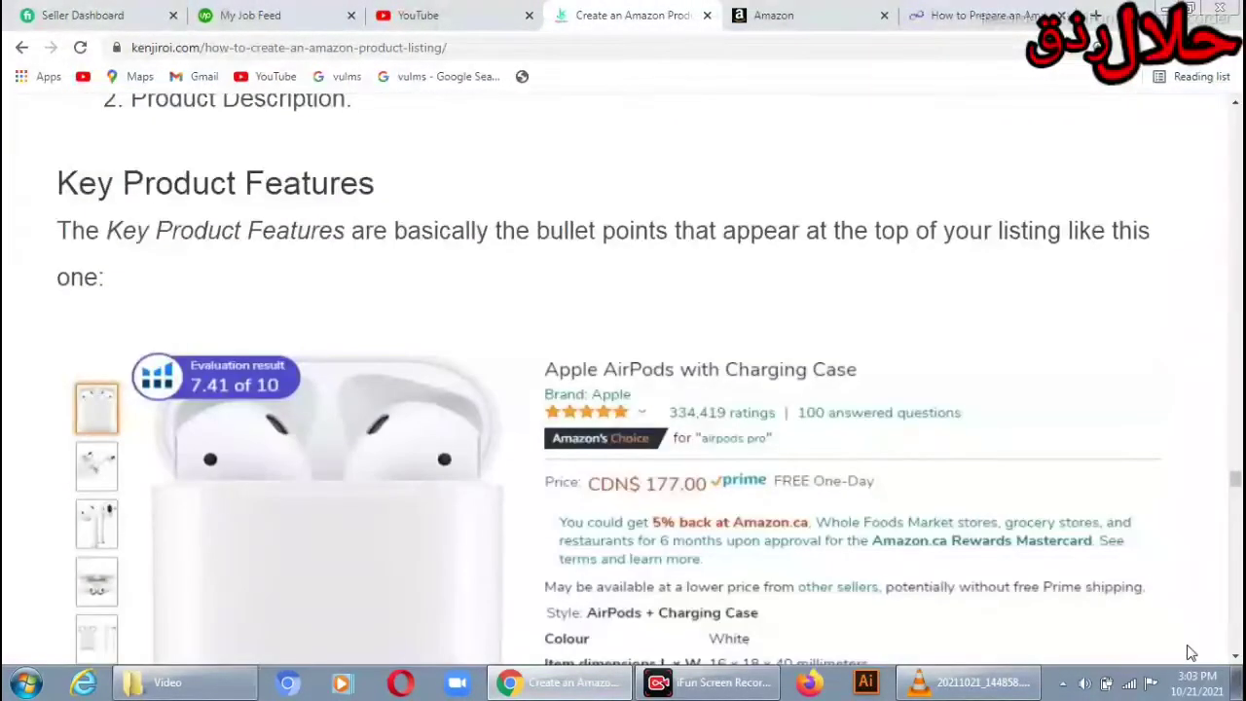
{"action": "scroll", "coordinate": [1191, 653], "scroll_direction": "down", "scroll_amount": 3}
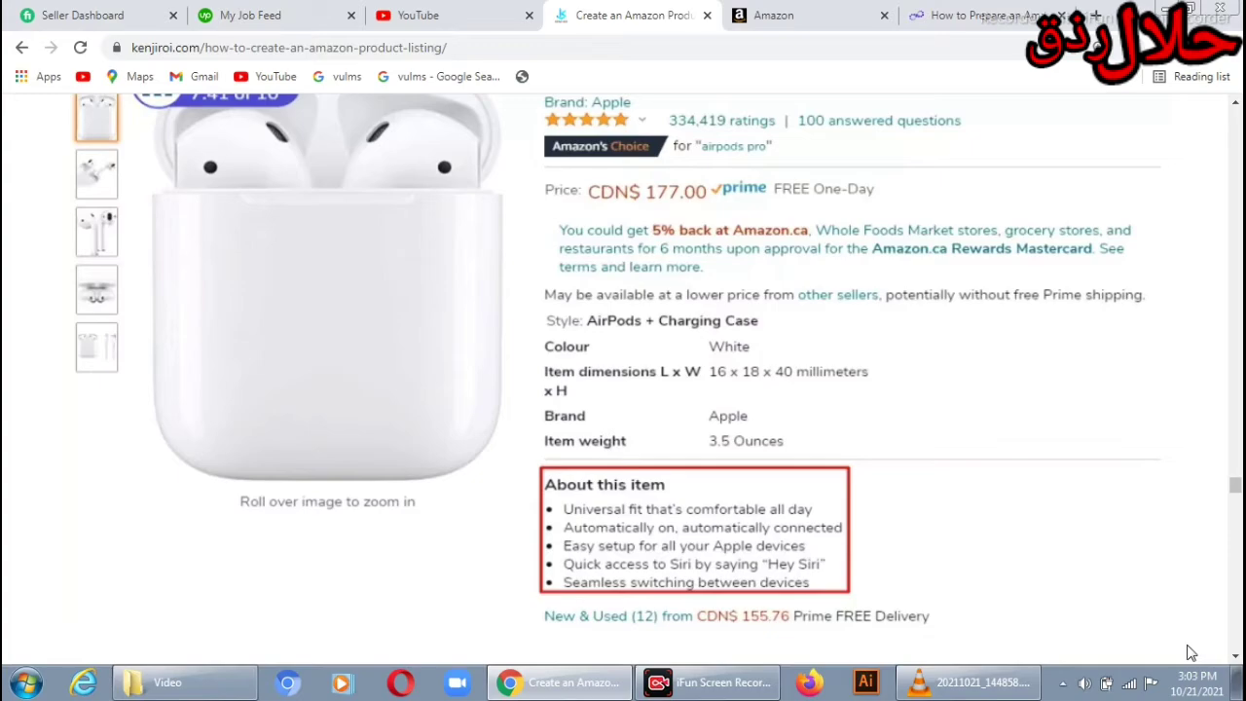
{"action": "scroll", "coordinate": [1191, 653], "scroll_direction": "down", "scroll_amount": 4}
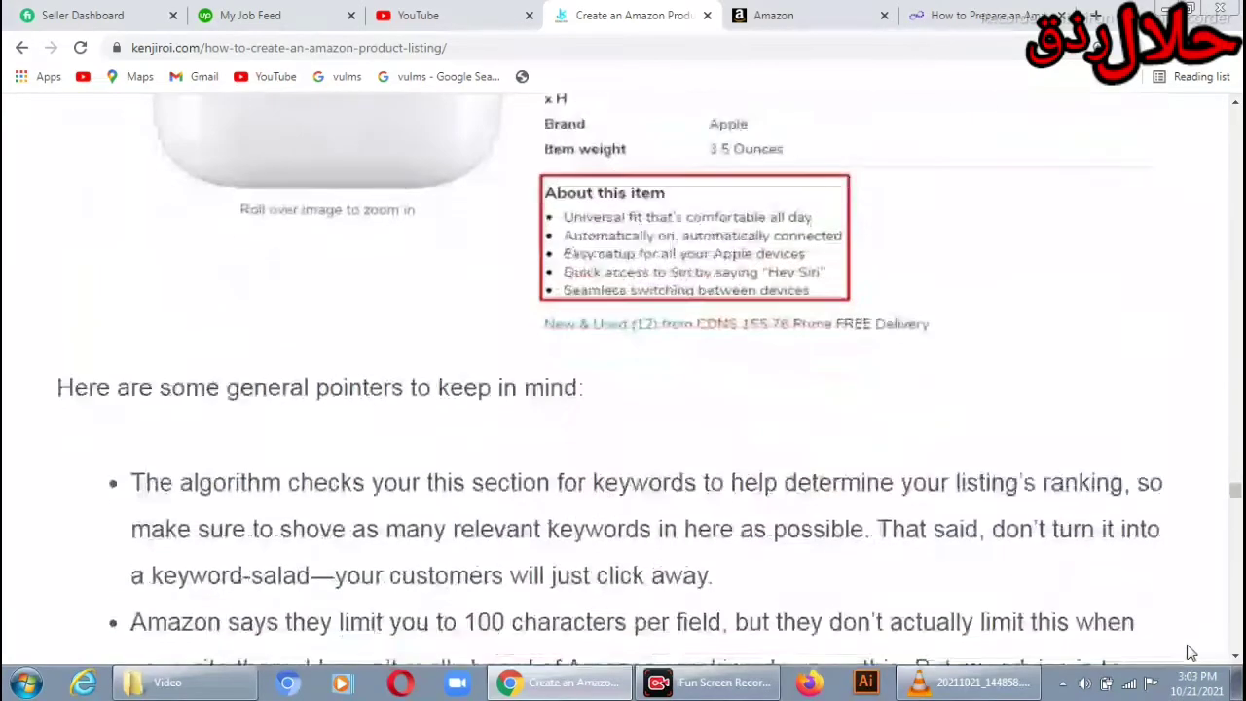
{"action": "scroll", "coordinate": [1191, 653], "scroll_direction": "down", "scroll_amount": 6}
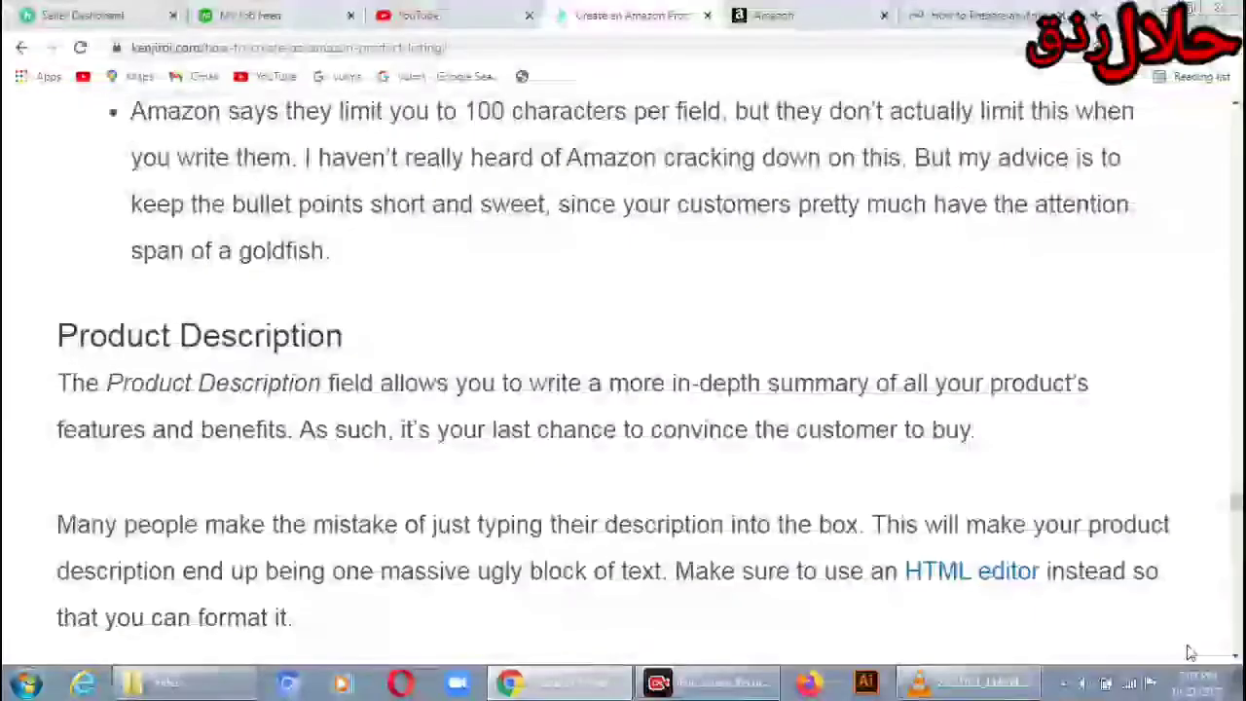
- Read the Keywords section on additional search terms and the More Details section on remaining product fields
{"action": "scroll", "coordinate": [1191, 652], "scroll_direction": "down", "scroll_amount": 6}
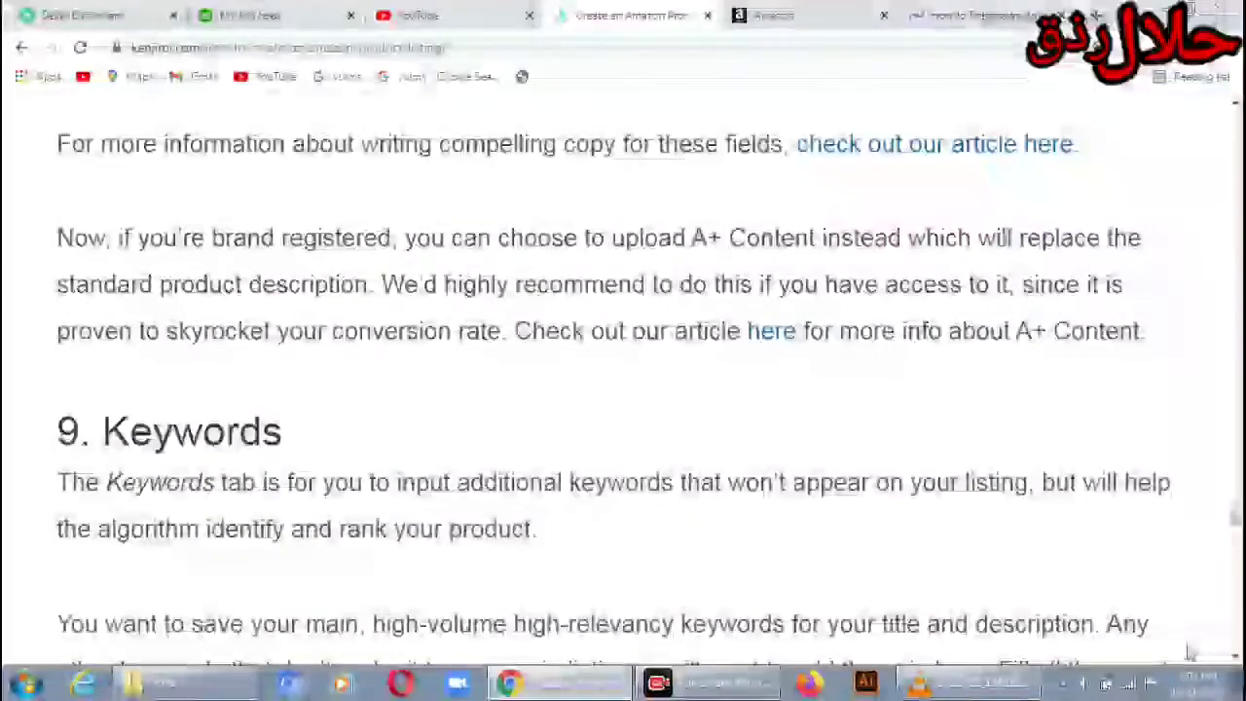
{"action": "scroll", "coordinate": [1191, 653], "scroll_direction": "down", "scroll_amount": 1}
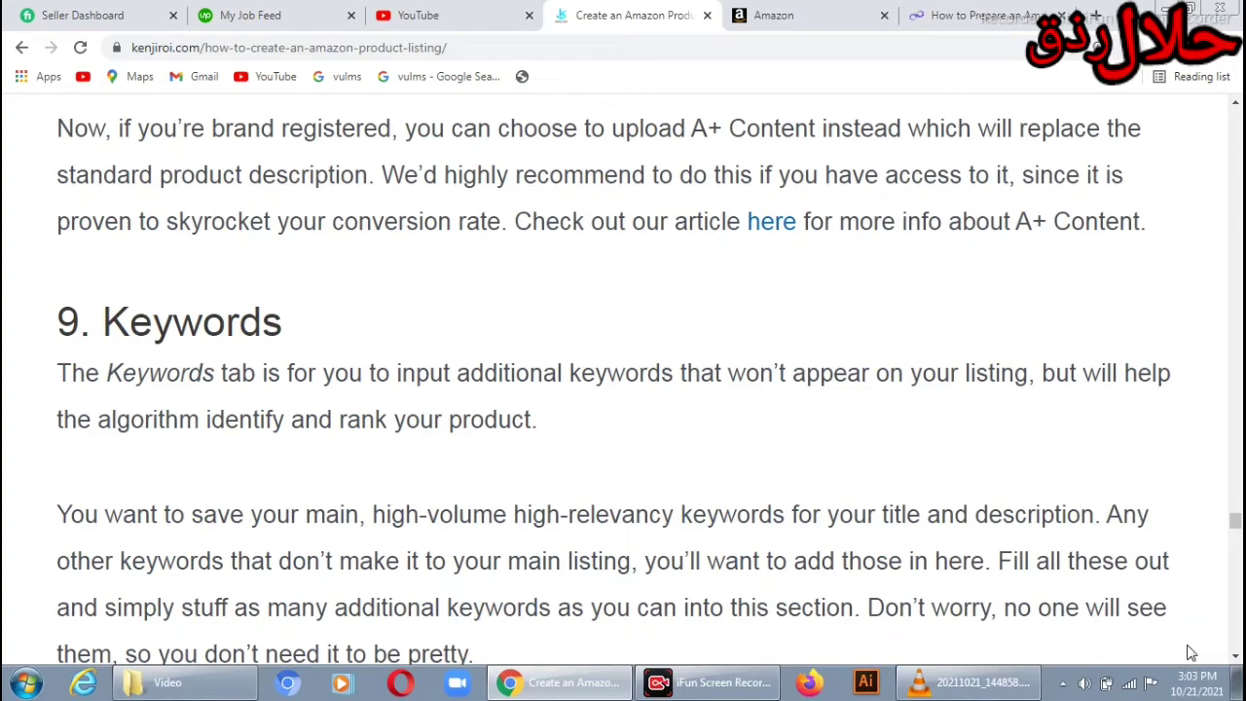
{"action": "scroll", "coordinate": [1190, 652], "scroll_direction": "down", "scroll_amount": 6}
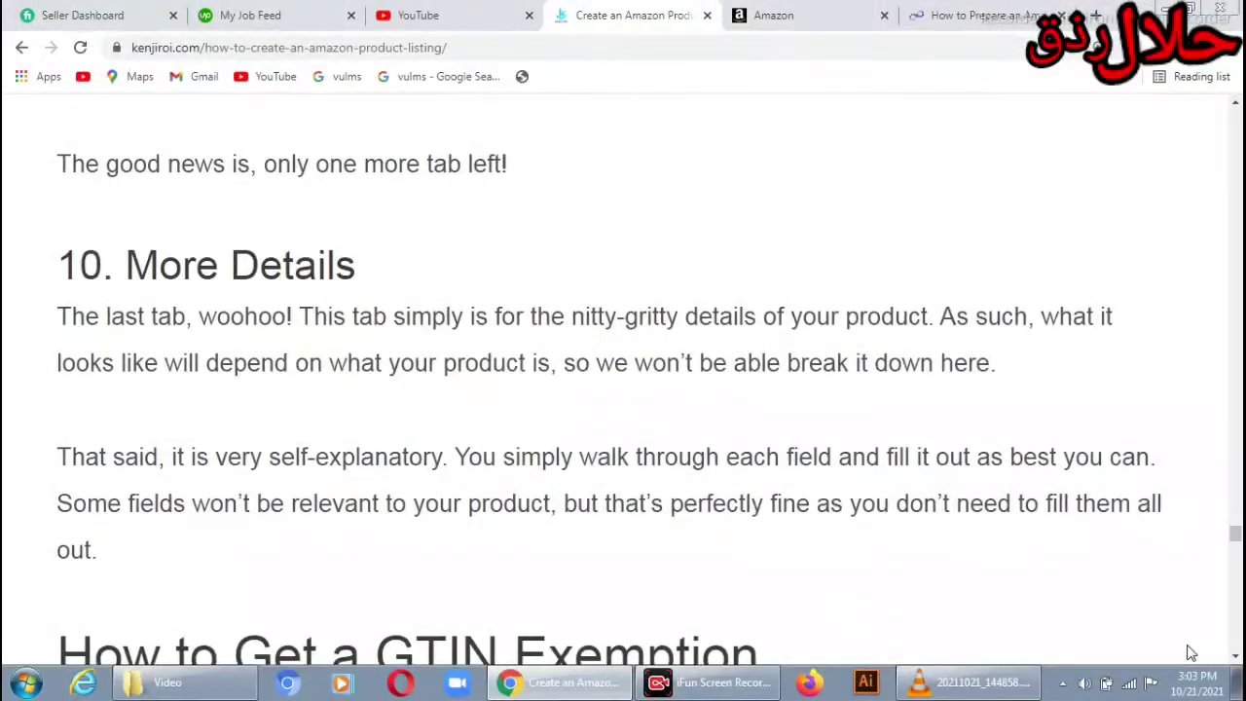
{"action": "scroll", "coordinate": [1189, 652], "scroll_direction": "down", "scroll_amount": 2}
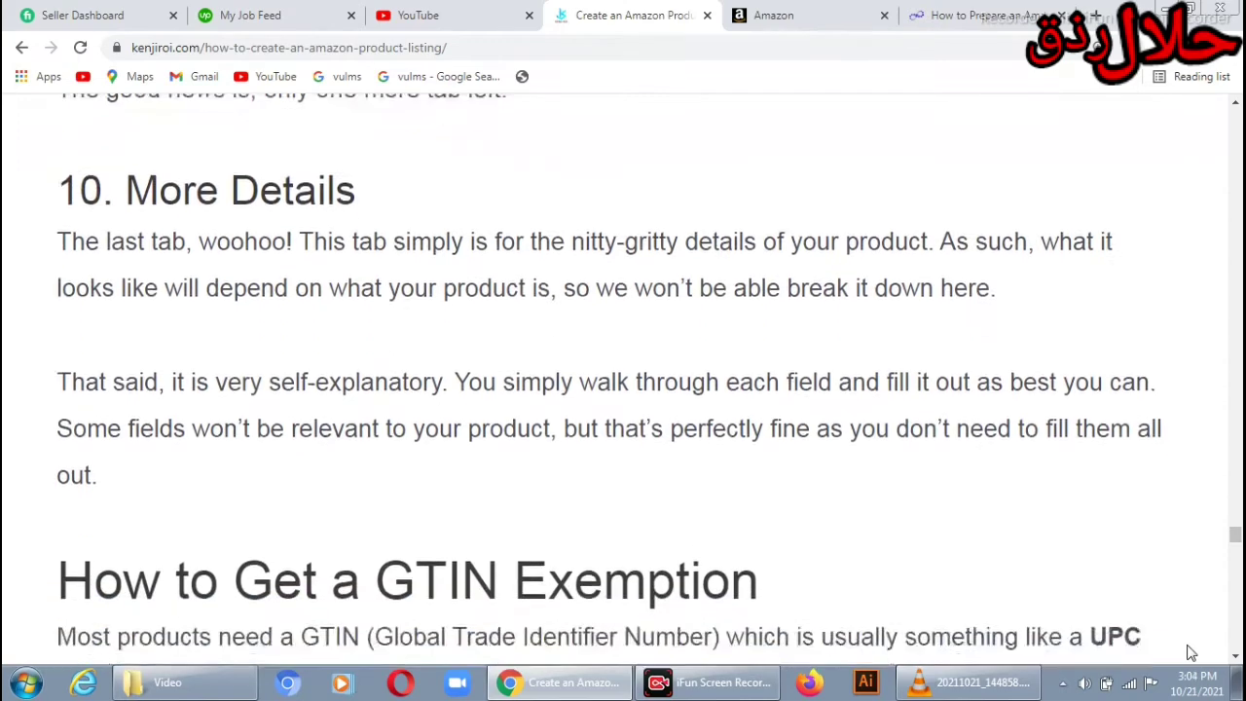
- Read the How to Get a GTIN Exemption section and examine its table of product categories and exemptions
{"action": "scroll", "coordinate": [1189, 652], "scroll_direction": "down", "scroll_amount": 5}
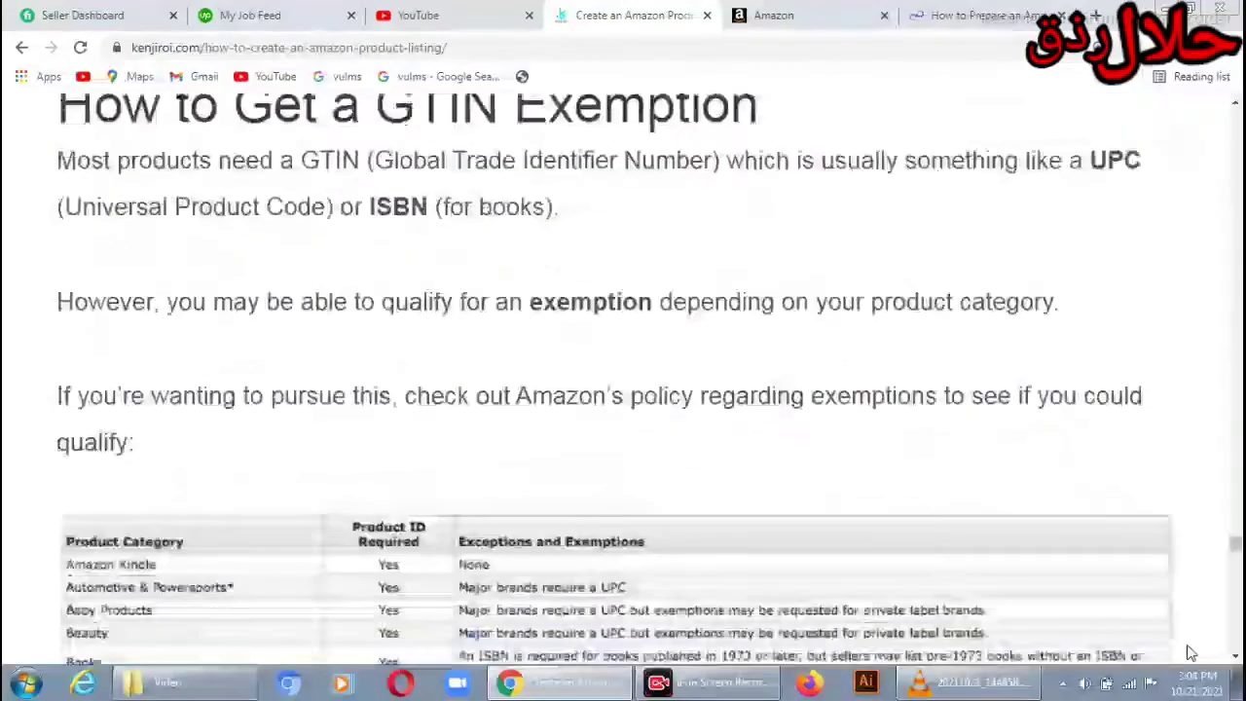
{"action": "scroll", "coordinate": [1189, 652], "scroll_direction": "down", "scroll_amount": 2}
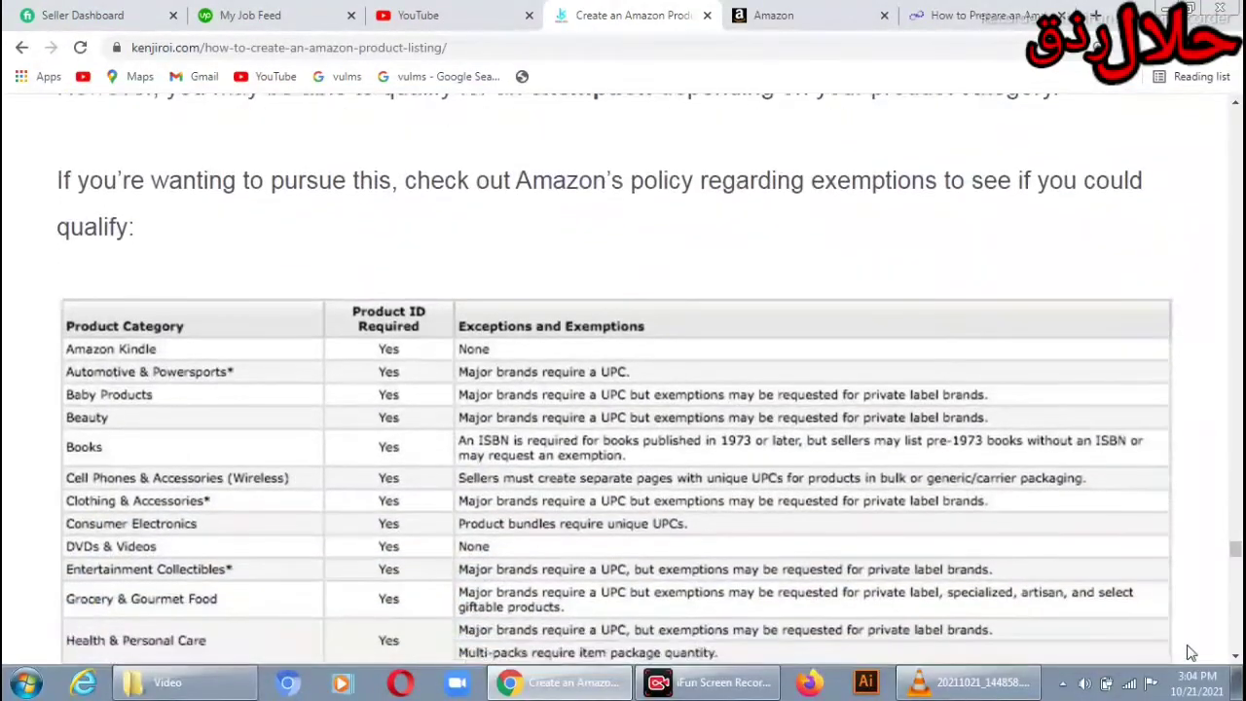
{"action": "scroll", "coordinate": [1189, 652], "scroll_direction": "down", "scroll_amount": 3}
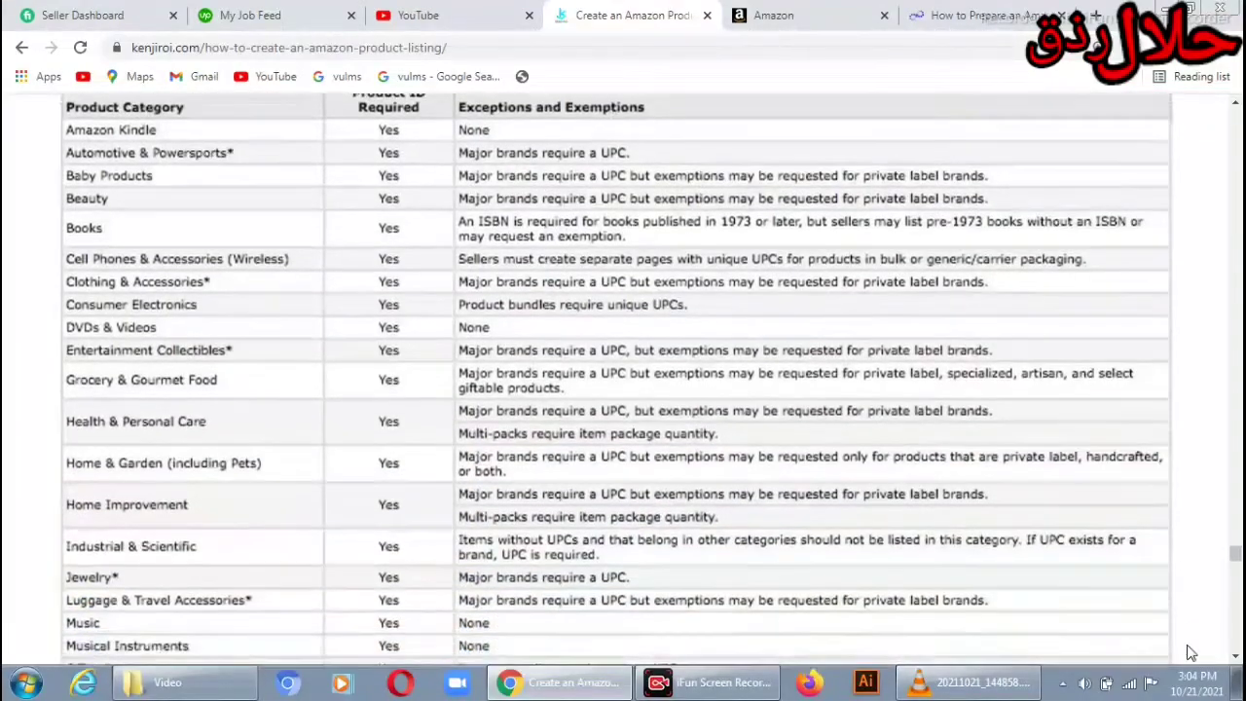
- Read the guide's closing remarks on saving and finishing the listing and getting help with listing content
{"action": "scroll", "coordinate": [1189, 652], "scroll_direction": "down", "scroll_amount": 10}
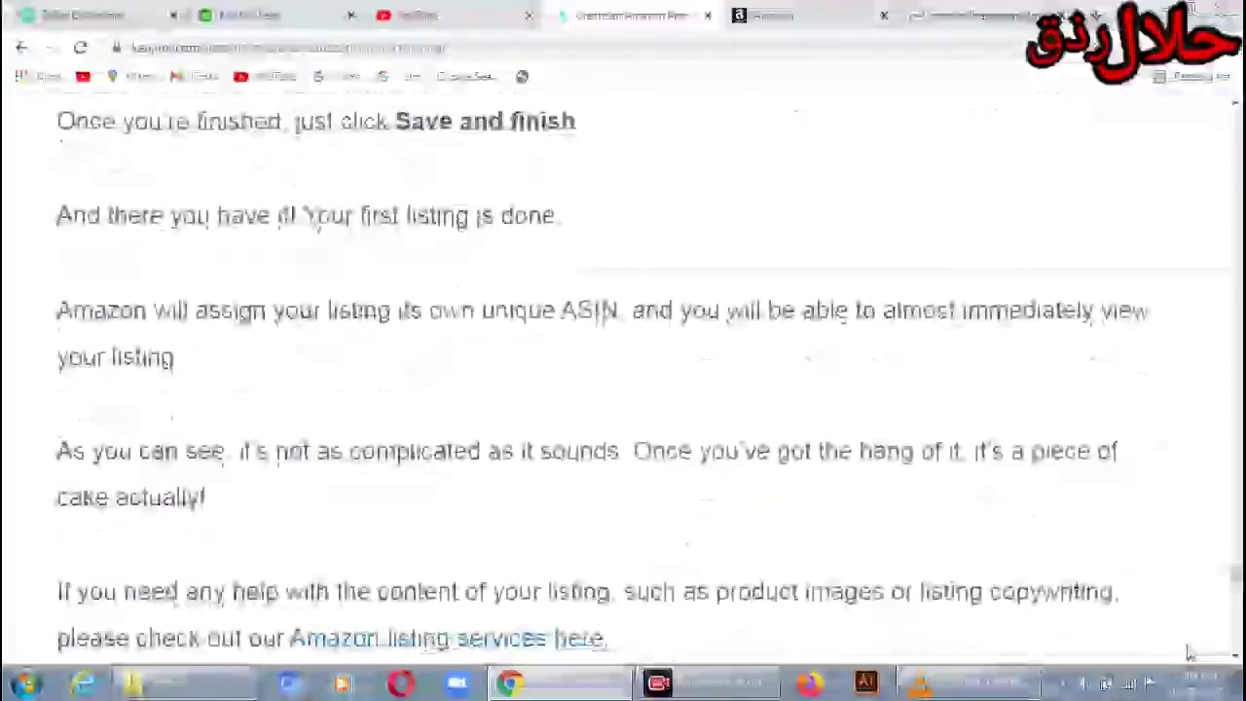
{"action": "scroll", "coordinate": [1189, 652], "scroll_direction": "down", "scroll_amount": 3}
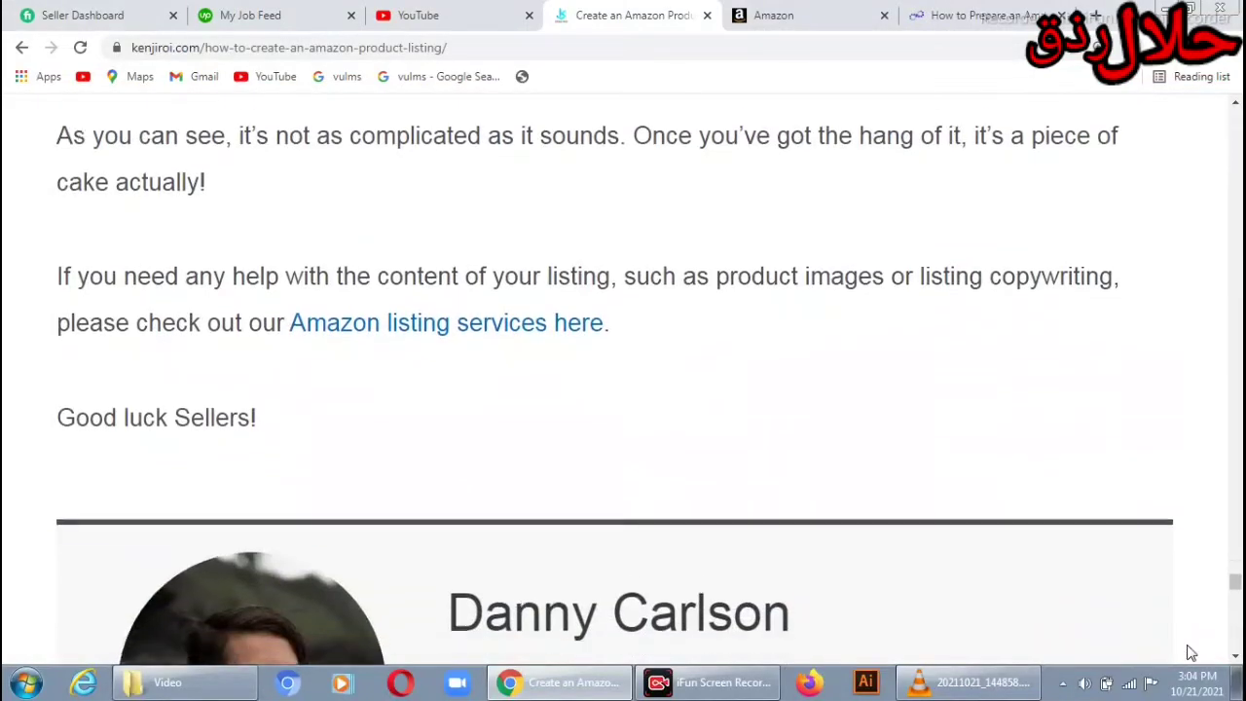
{"action": "scroll", "coordinate": [1190, 652], "scroll_direction": "up", "scroll_amount": 1}
{"action": "scroll", "coordinate": [1190, 652], "scroll_direction": "down", "scroll_amount": 1}
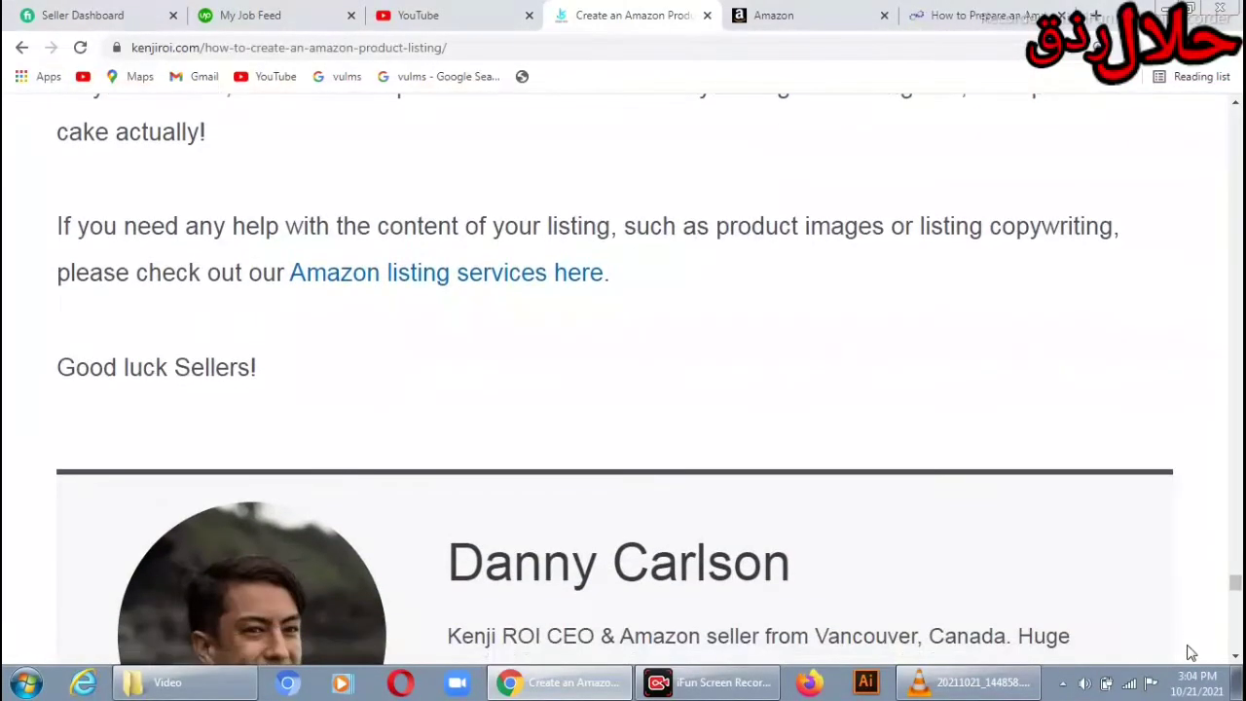
- Return from the guide's closing section to the product listing checklist covering Vital Info, Offer, Images and Keywords
{"action": "scroll", "coordinate": [1190, 652], "scroll_direction": "up", "scroll_amount": 1}
{"action": "scroll", "coordinate": [1189, 652], "scroll_direction": "up", "scroll_amount": 15}
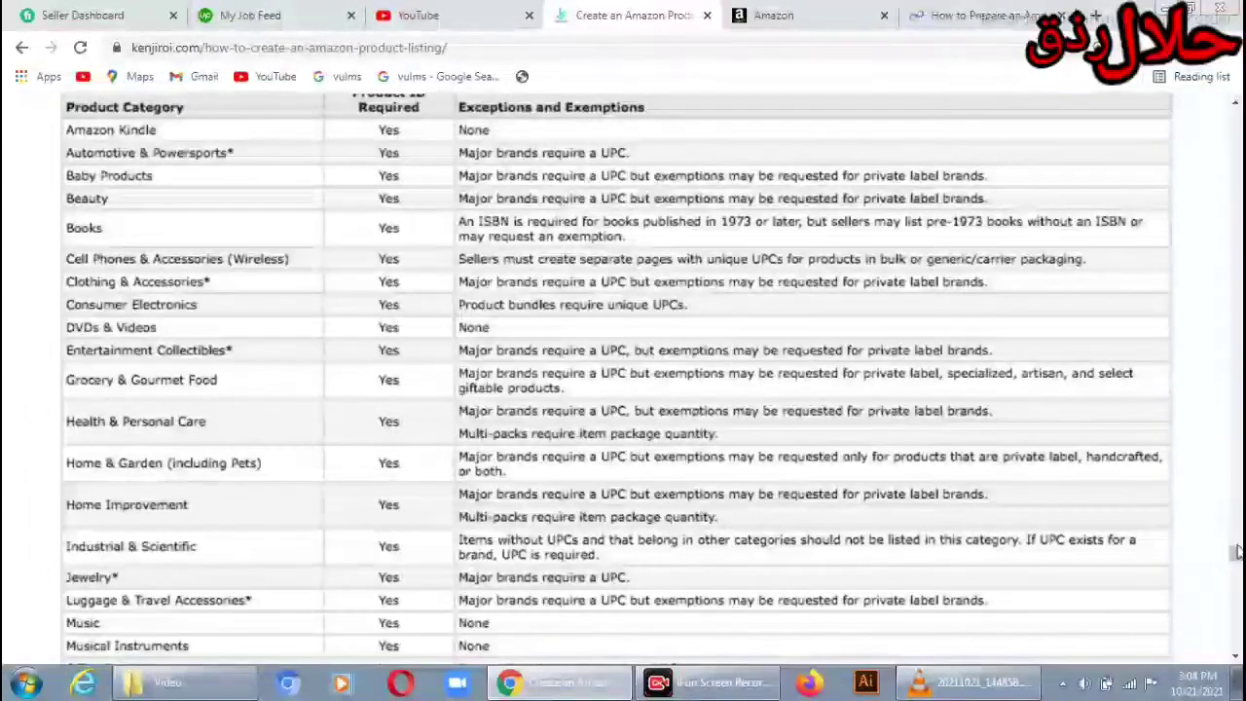
{"action": "scroll", "coordinate": [1234, 550], "scroll_direction": "up", "scroll_amount": 1}
{"action": "left_click_drag", "start_coordinate": [1234, 551], "coordinate": [1205, 218]}
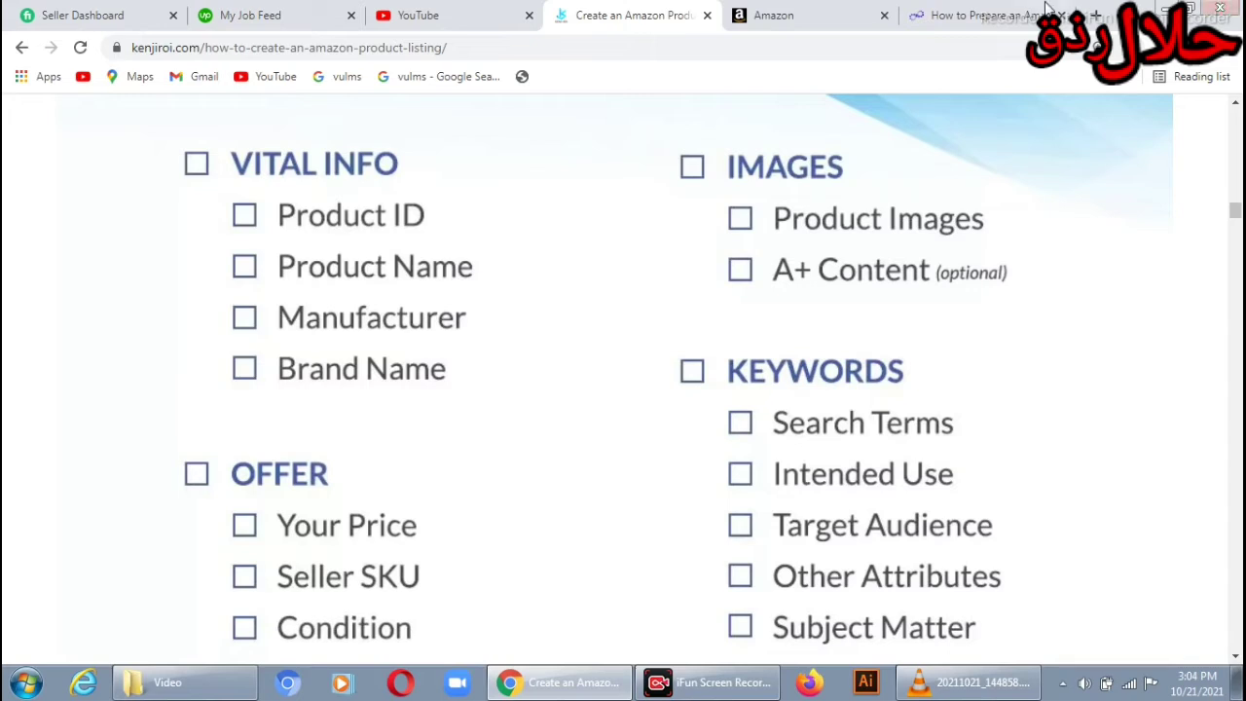
- Look at the Catalog options for adding products in Seller Central, and return to the guide's checklist
{"action": "left_click", "coordinate": [837, 8]}
{"action": "mouse_move", "coordinate": [47, 144]}
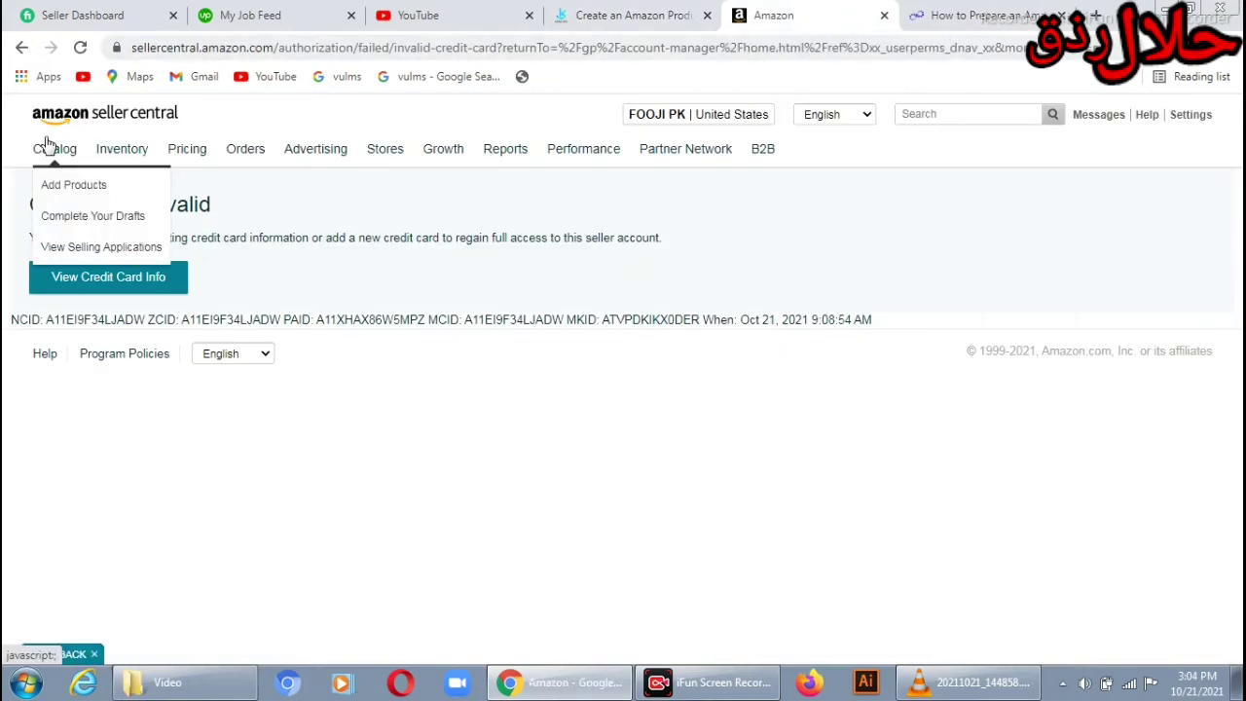
{"action": "left_click", "coordinate": [621, 9]}
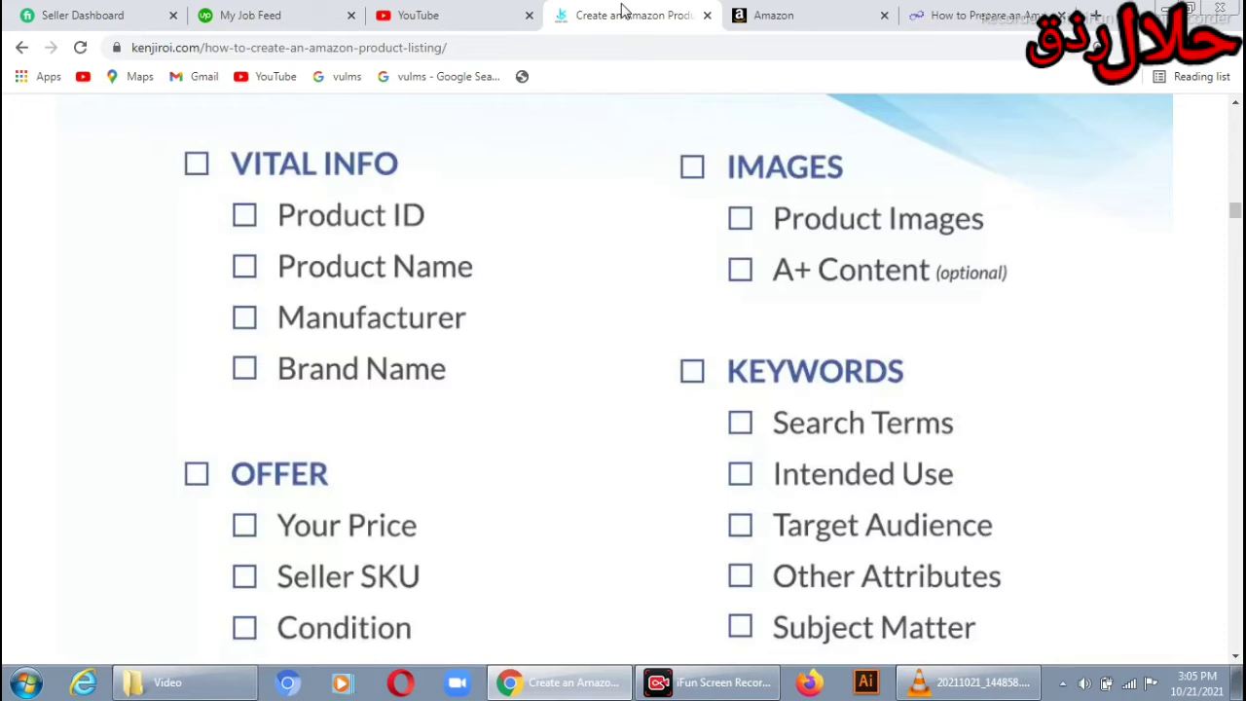
- Read the checklist from the Offer and Keywords items to the Description and More Details items
{"action": "key", "text": "Down"}
{"action": "key", "text": "Down"}
{"action": "key", "text": "Down"}
{"action": "key", "text": "Down"}
{"action": "key", "text": "Down"}
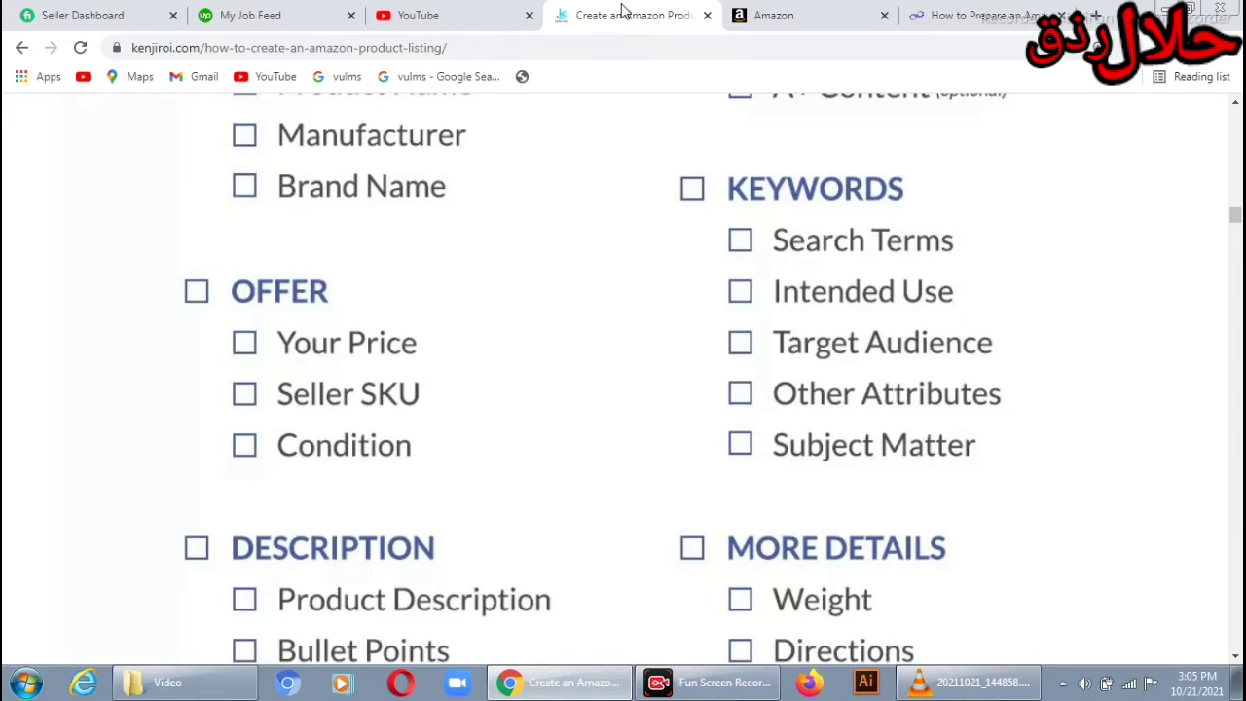
{"action": "key", "text": "Down"}
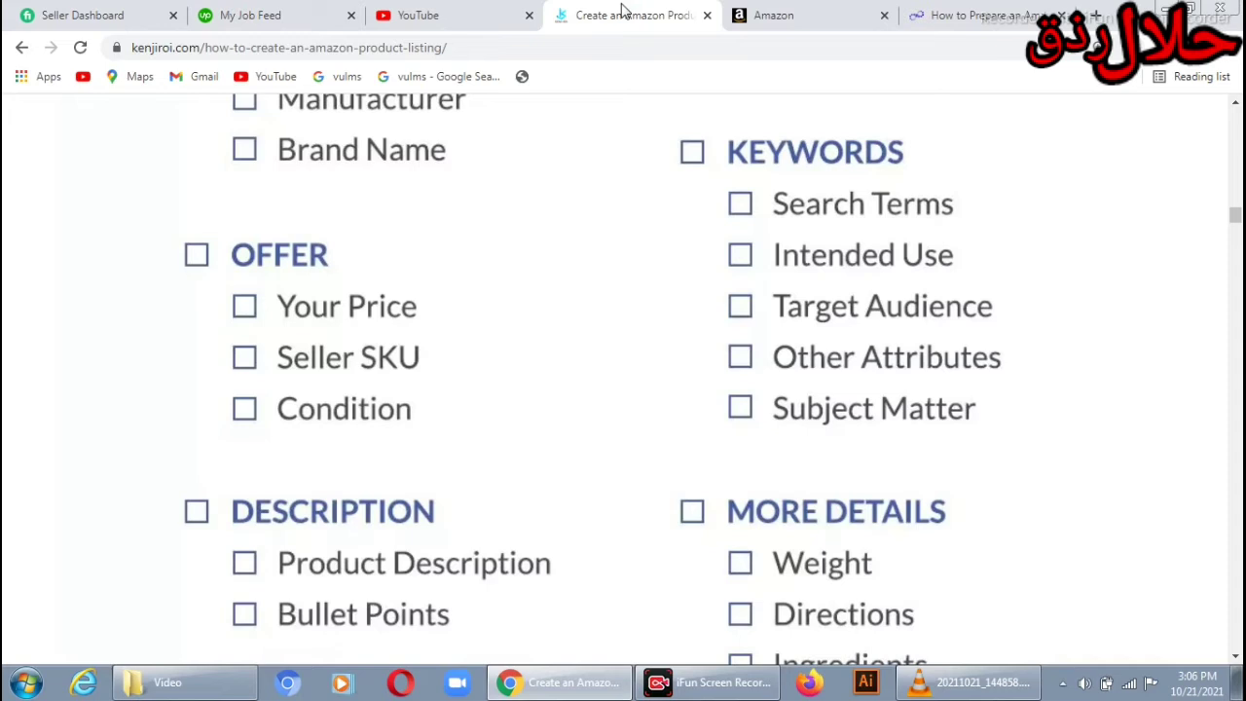
{"action": "key", "text": "Down"}
{"action": "key", "text": "Down"}
{"action": "key", "text": "Down"}
{"action": "key", "text": "Down"}
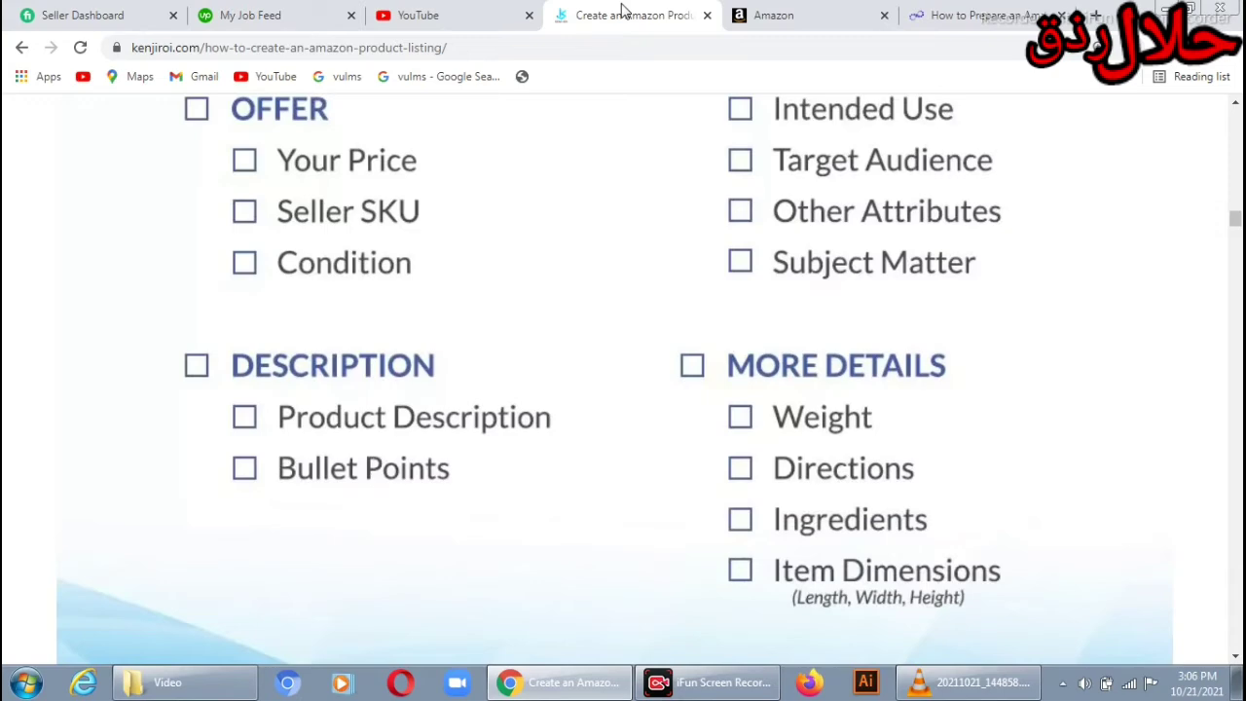
- Reread the Offer and Keywords items and examine the Description and More Details items at the checklist's end
{"action": "key", "text": "Up"}
{"action": "key", "text": "Up"}
{"action": "key", "text": "Up"}
{"action": "key", "text": "Up"}
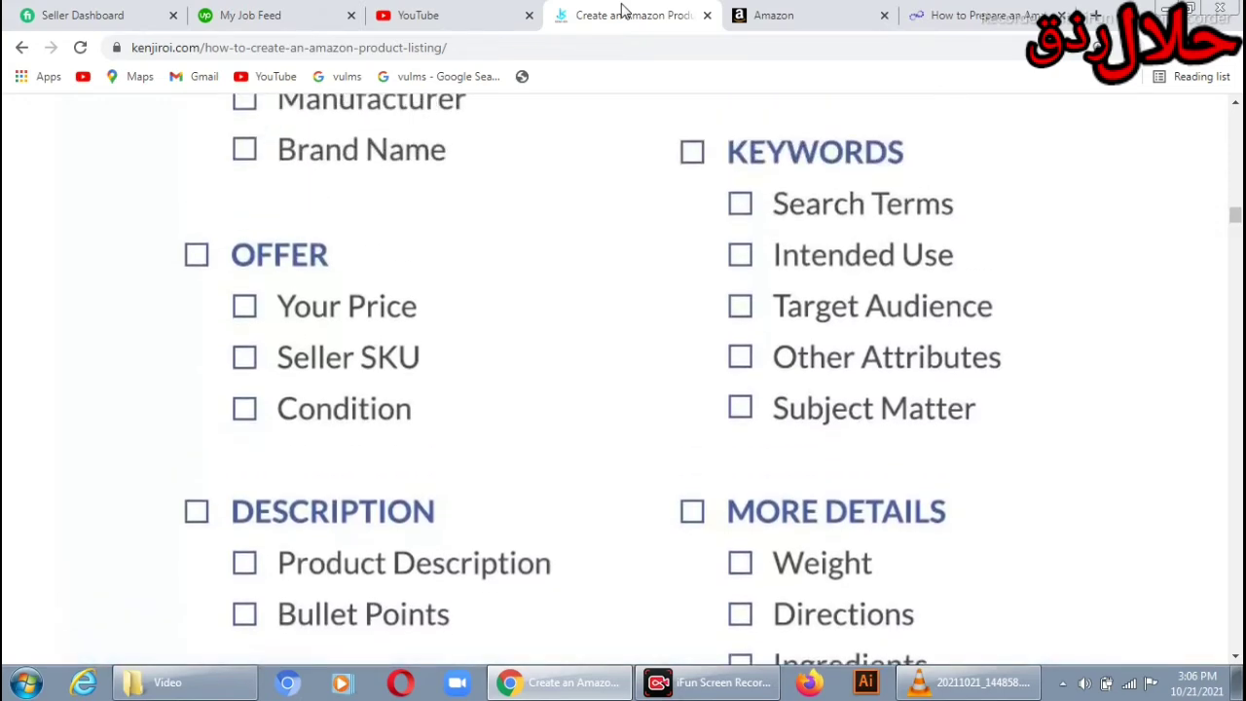
{"action": "key", "text": "Down"}
{"action": "key", "text": "Down"}
{"action": "key", "text": "Down"}
{"action": "key", "text": "Down"}
{"action": "key", "text": "Down"}
{"action": "key", "text": "Down"}
{"action": "key", "text": "Down"}
{"action": "key", "text": "Down"}
{"action": "key", "text": "Down"}
{"action": "key", "text": "Down"}
{"action": "key", "text": "Up"}
{"action": "key", "text": "Up"}
{"action": "key", "text": "Up"}
{"action": "key", "text": "Up"}
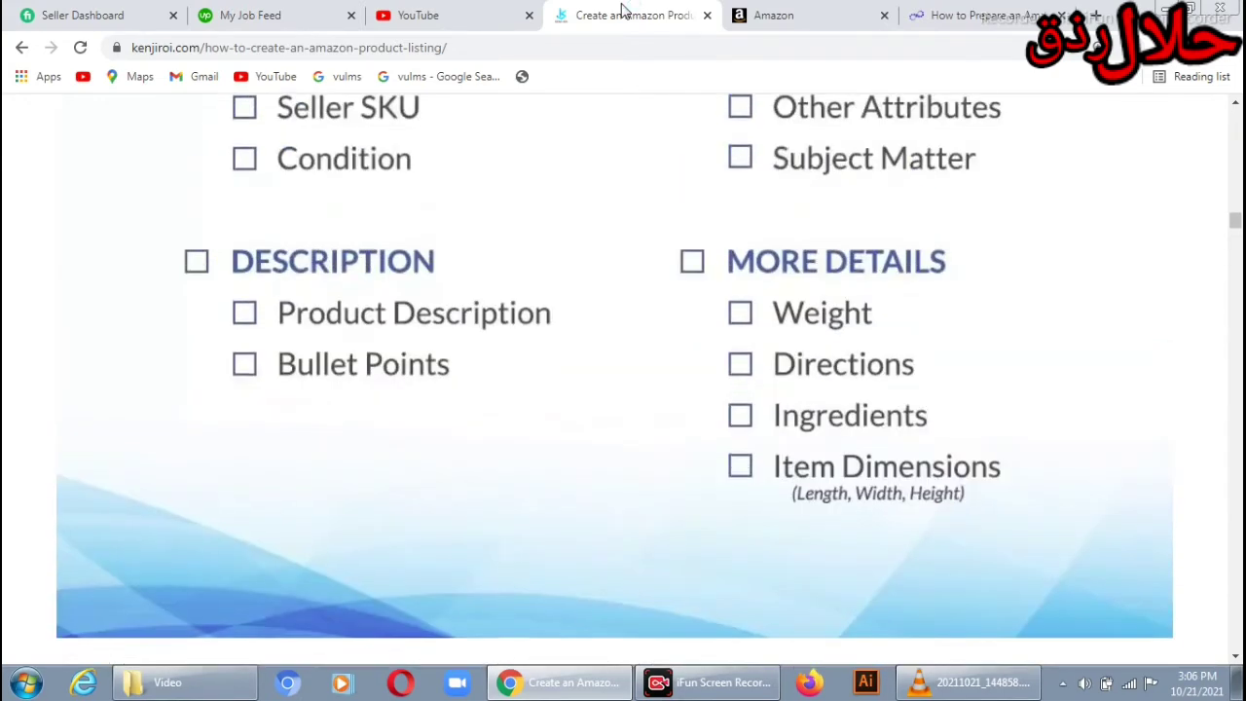
- Go back to the start of the checklist and review the Vital Info and Images items
{"action": "key", "text": "Up"}
{"action": "key", "text": "Up"}
{"action": "key", "text": "Up"}
{"action": "key", "text": "Up"}
{"action": "key", "text": "Up"}
{"action": "key", "text": "Up"}
{"action": "key", "text": "Up"}
{"action": "key", "text": "Up"}
{"action": "key", "text": "Up"}
{"action": "key", "text": "Up"}
{"action": "key", "text": "Up"}
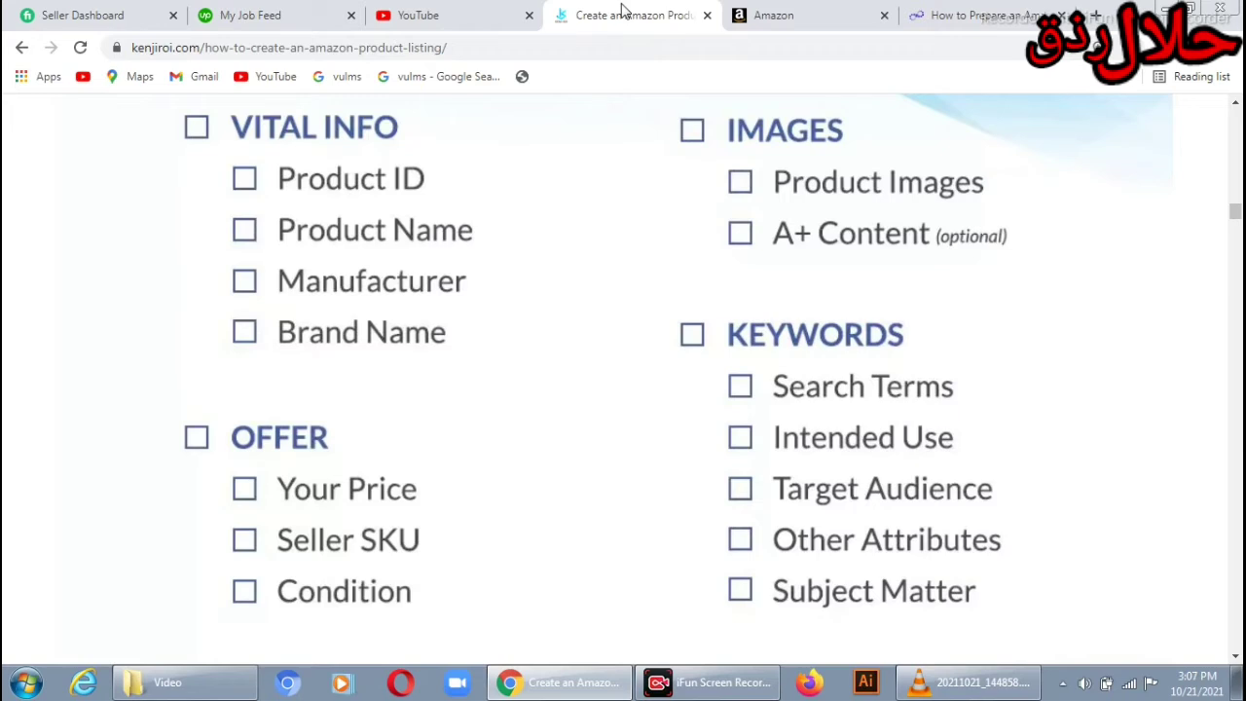
- Read the rest of the checklist through More Details once more, dismissing the ByteFence alert
{"action": "key", "text": "Down"}
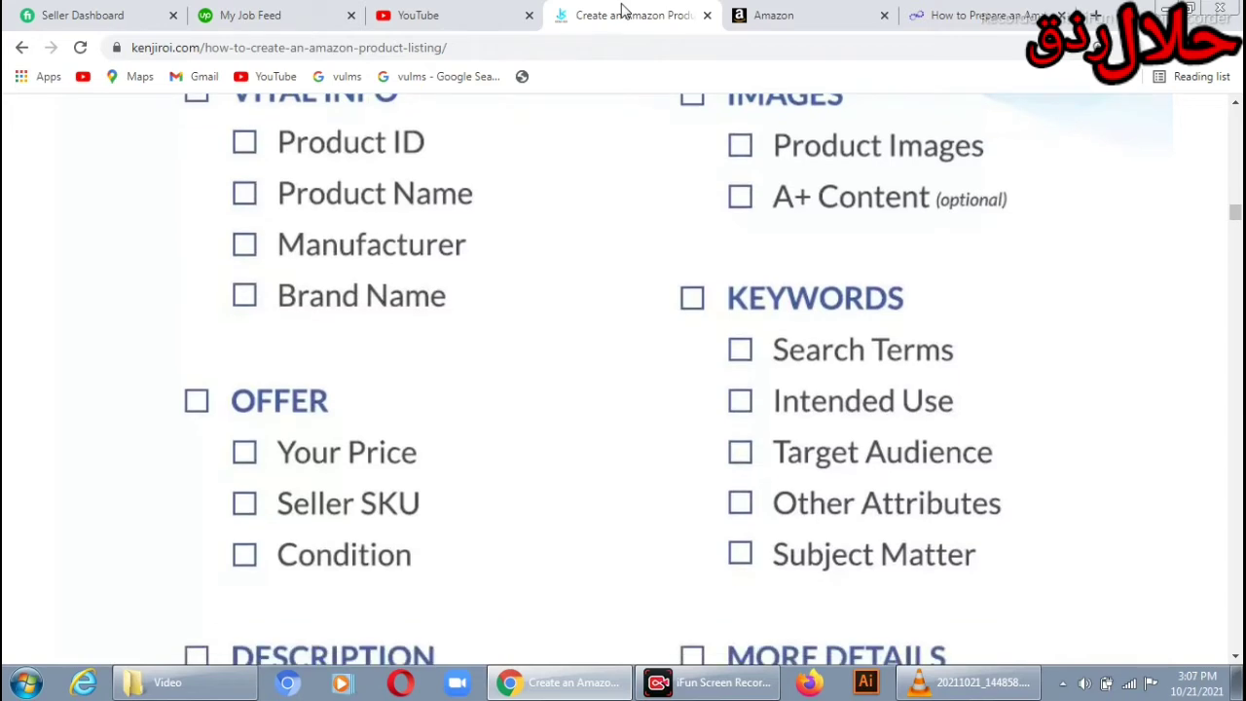
{"action": "key", "text": "Down"}
{"action": "key", "text": "Down"}
{"action": "key", "text": "Down"}
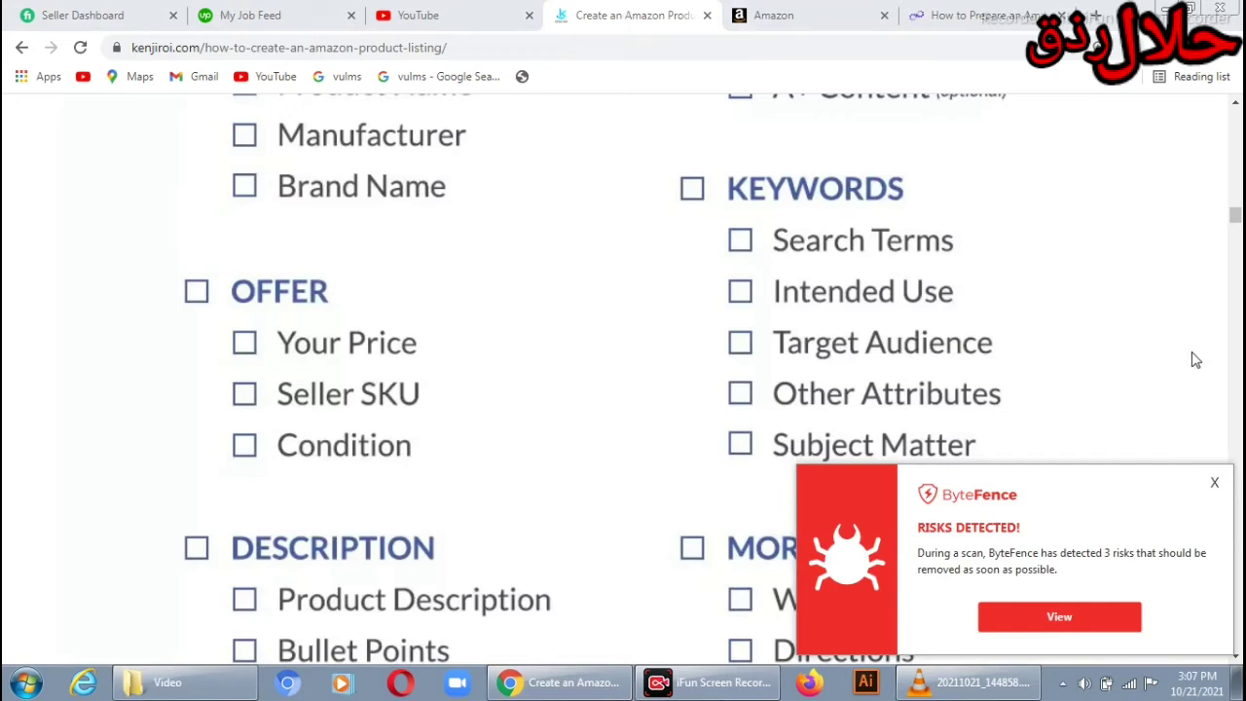
{"action": "left_click", "coordinate": [1214, 484]}
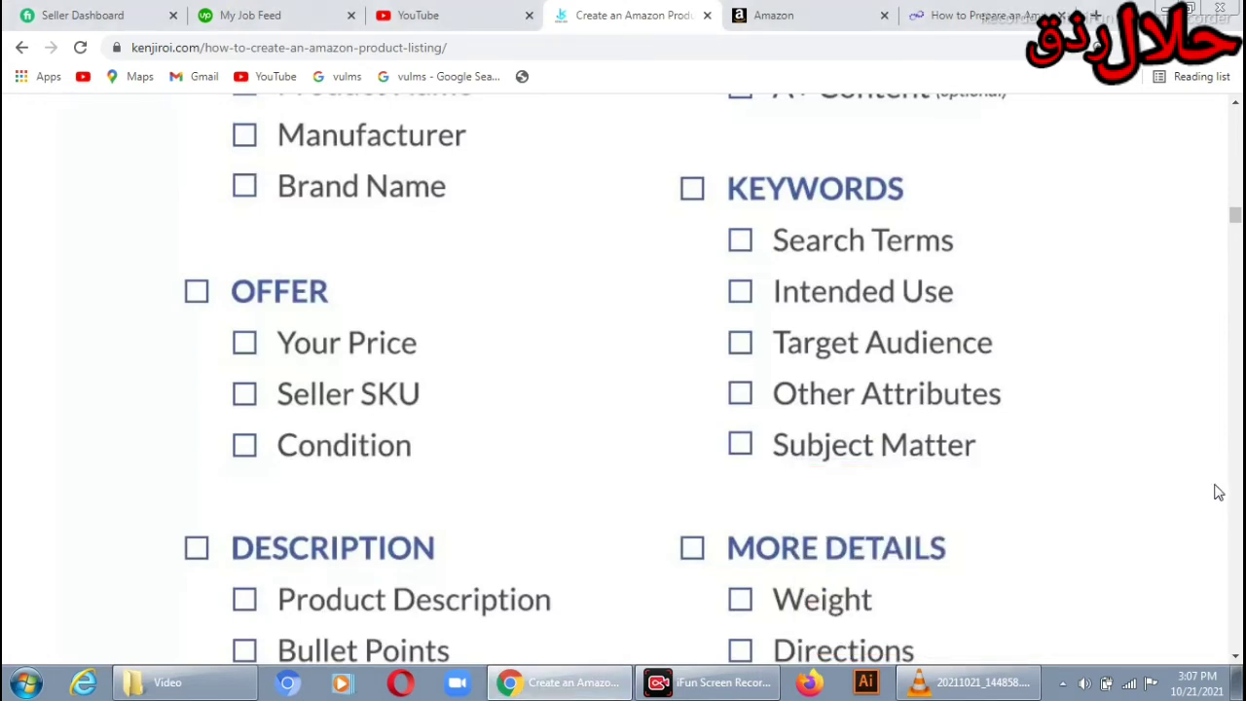
{"action": "scroll", "coordinate": [1214, 493], "scroll_direction": "down", "scroll_amount": 3}
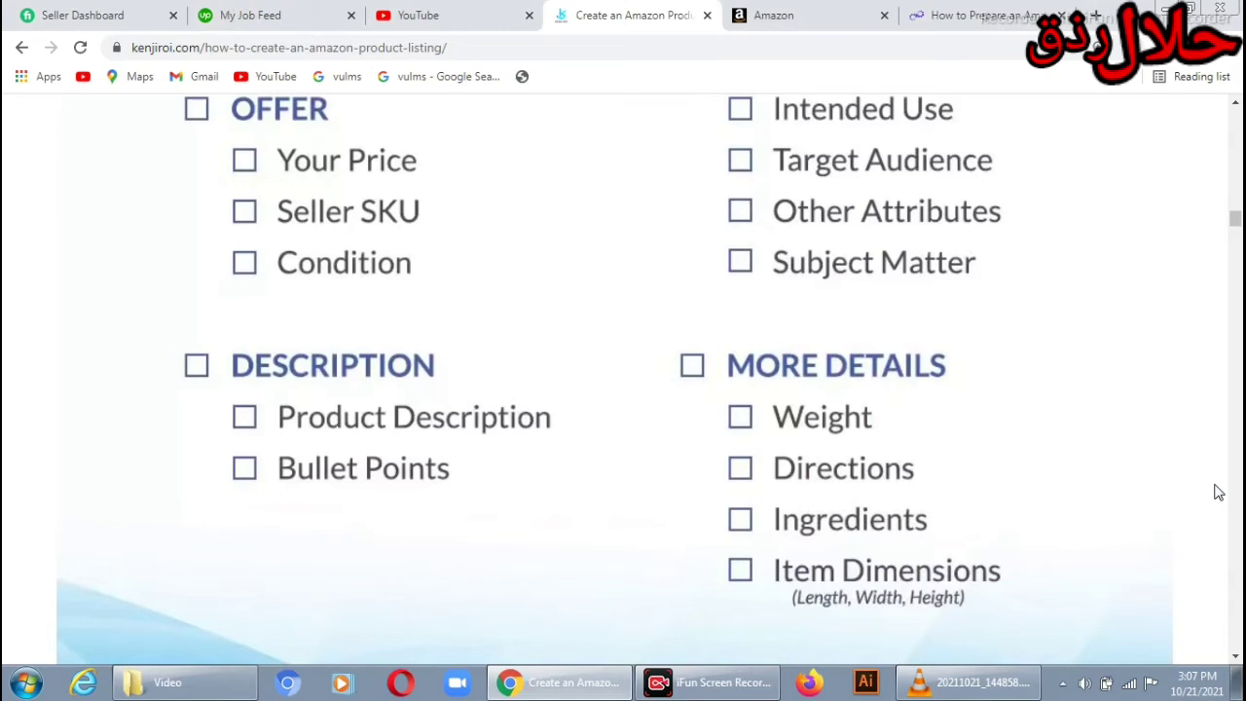
{"action": "scroll", "coordinate": [1214, 493], "scroll_direction": "down", "scroll_amount": 2}
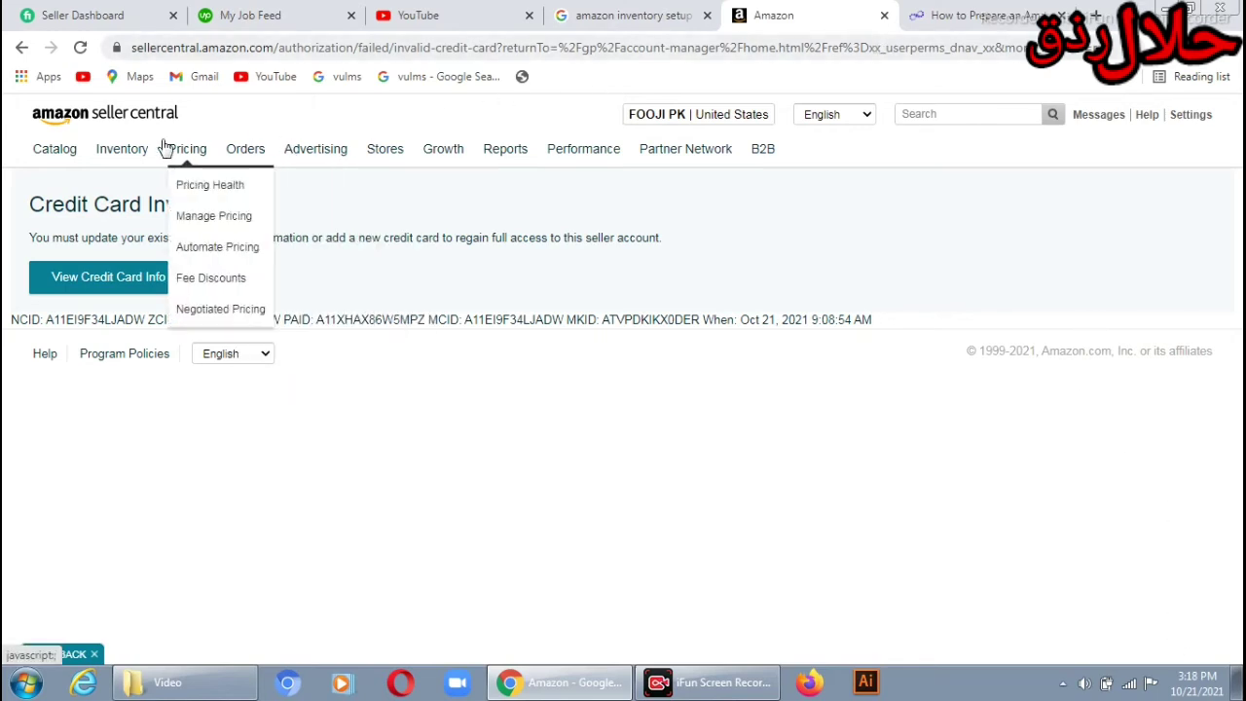
- View the Inventory options available in Seller Central
{"action": "mouse_move", "coordinate": [141, 156]}
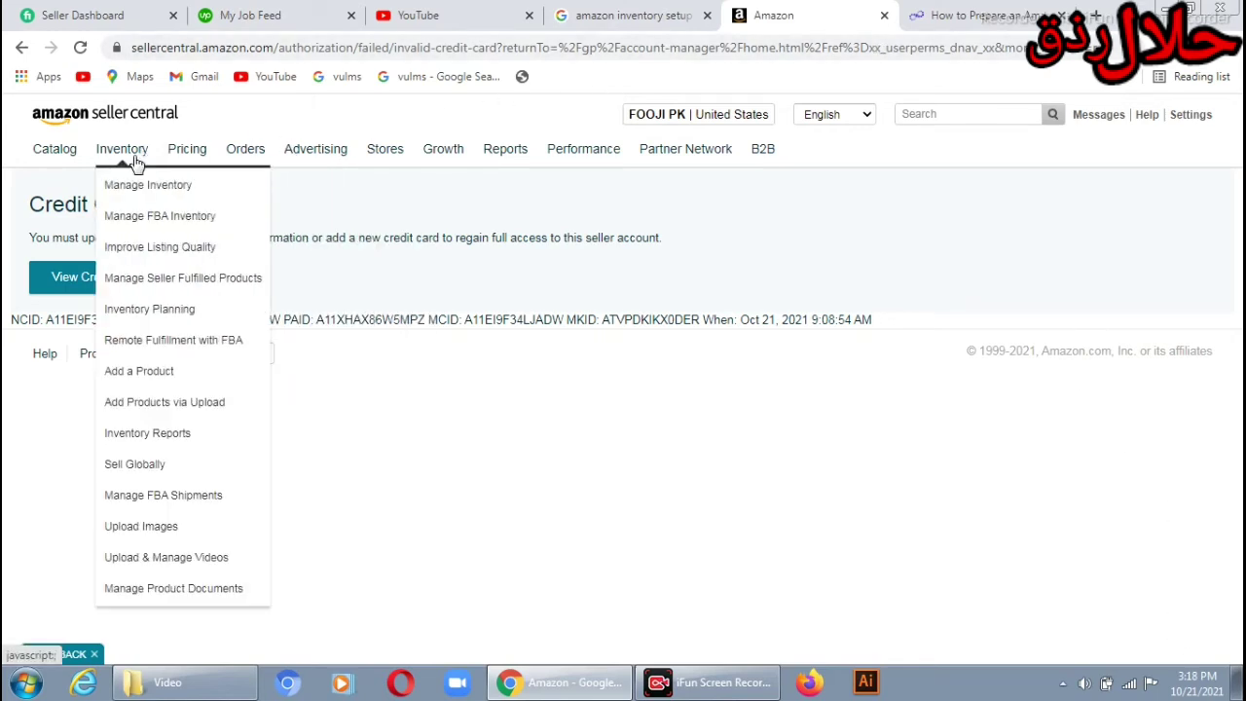